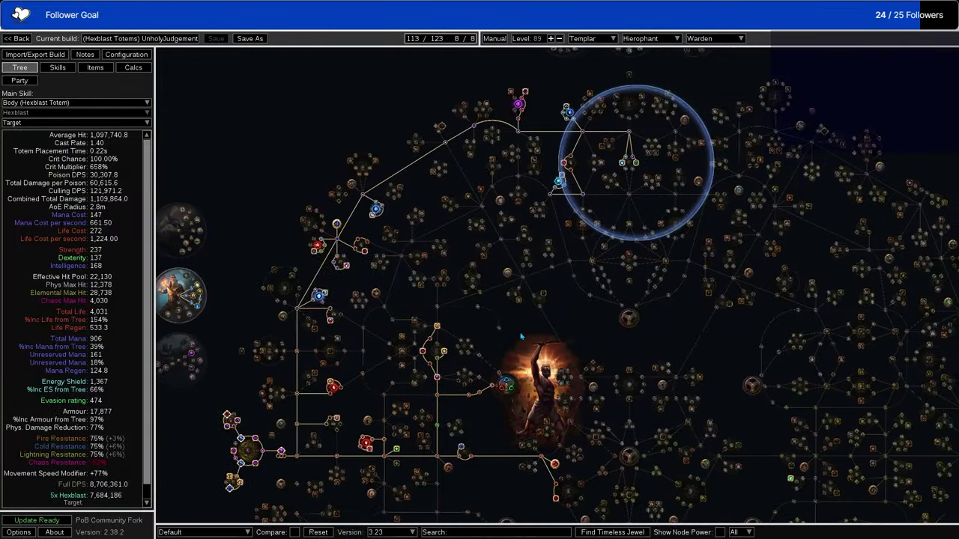
# Examine the Hierophant ascendancy's allocated notables, including Conviction of Power and Arcane Blessing
pyautogui.moveTo(521, 337); pyautogui.dragTo(757, 307)
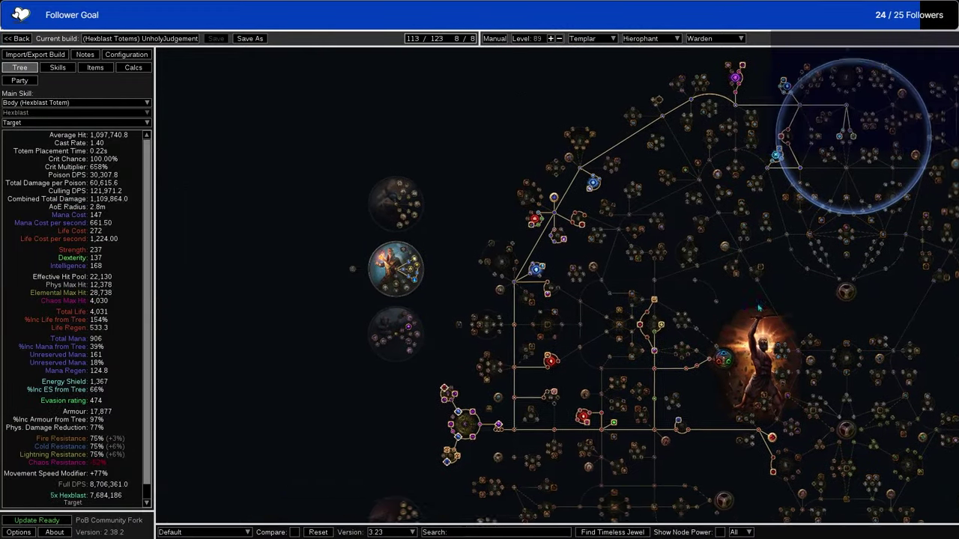
pyautogui.scroll(5, 758, 307)
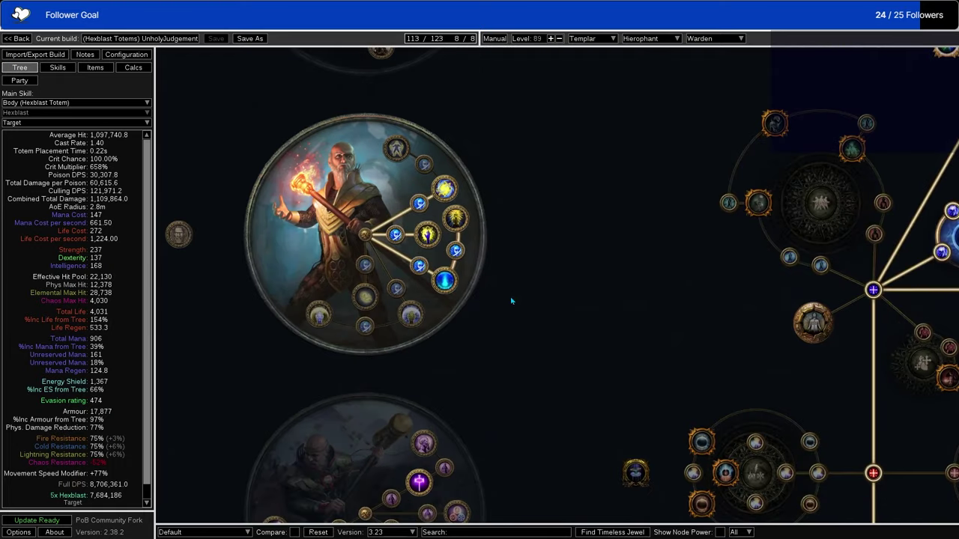
pyautogui.moveTo(477, 254)
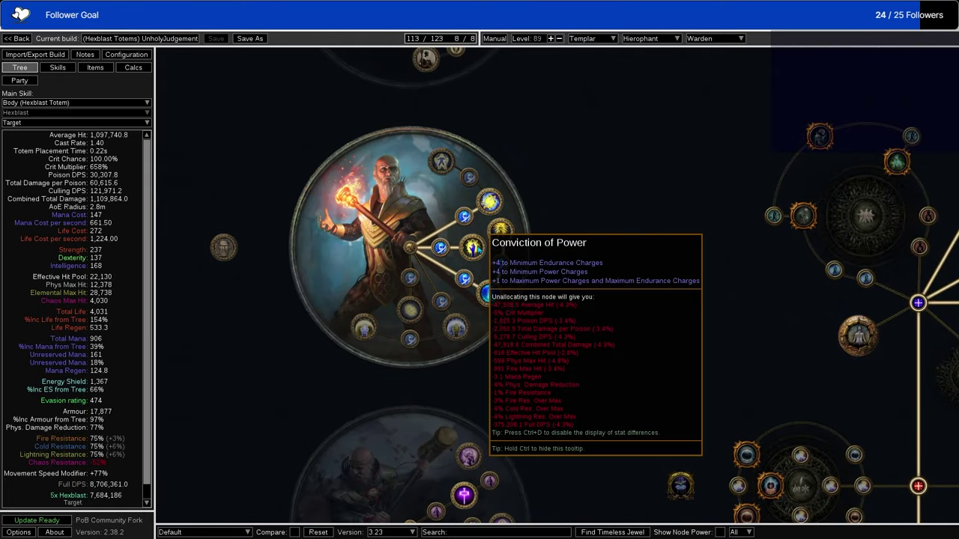
pyautogui.moveTo(489, 200)
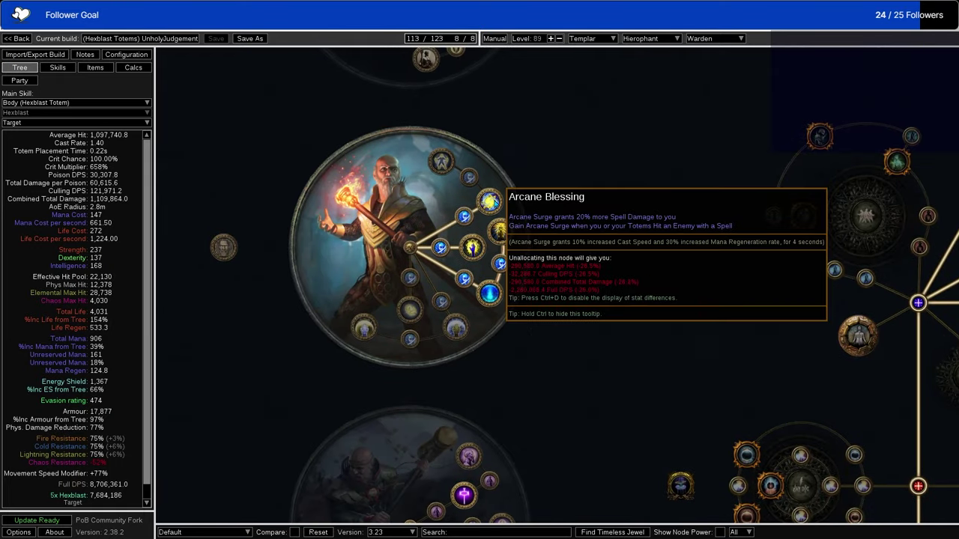
pyautogui.moveTo(497, 298)
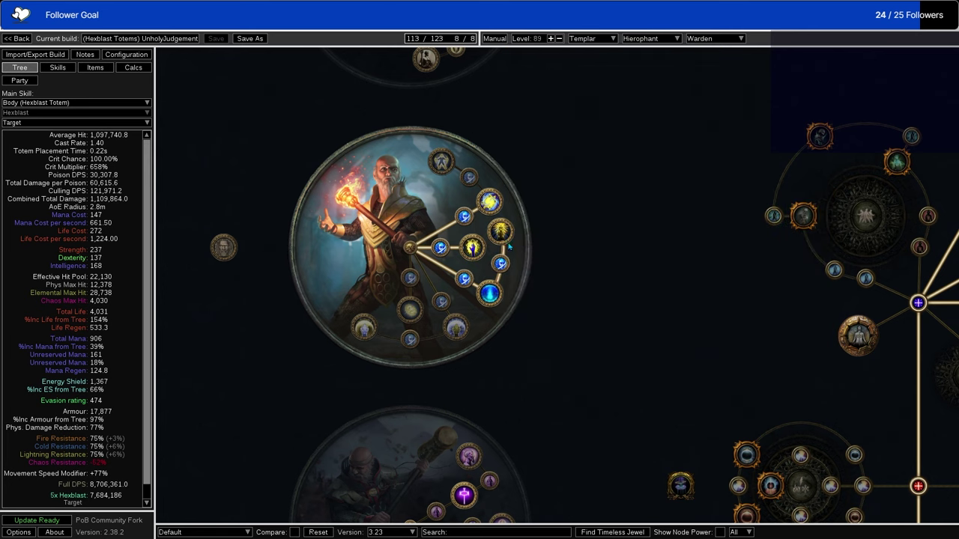
pyautogui.moveTo(510, 238)
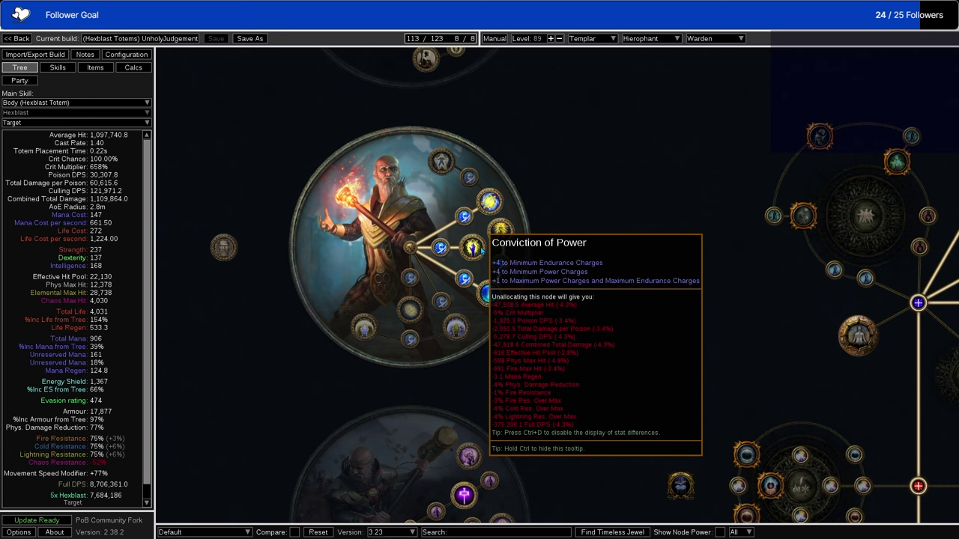
# Examine the Critical Strike Multiplier per Power Charge node beside the large jewel radius in the upper tree
pyautogui.scroll(-5, 480, 249)
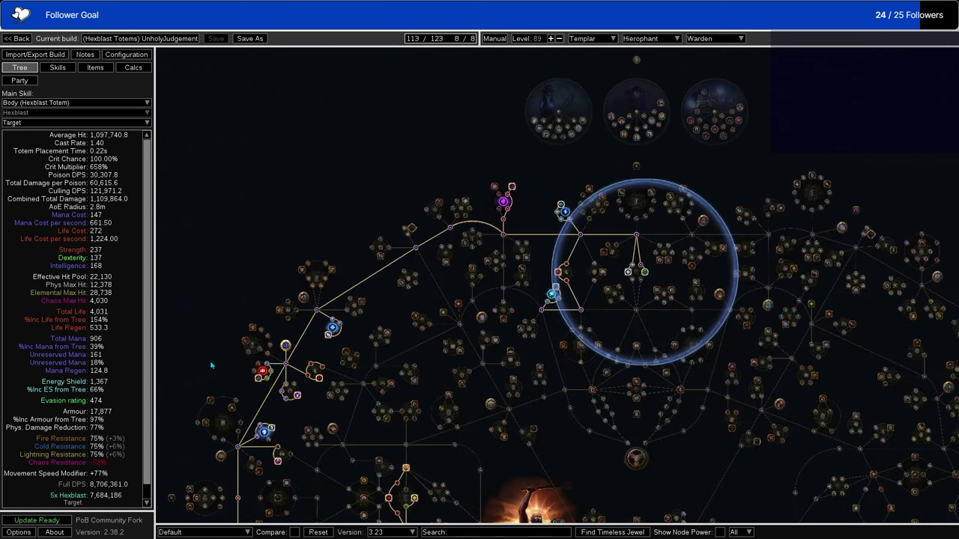
pyautogui.scroll(4, 590, 293)
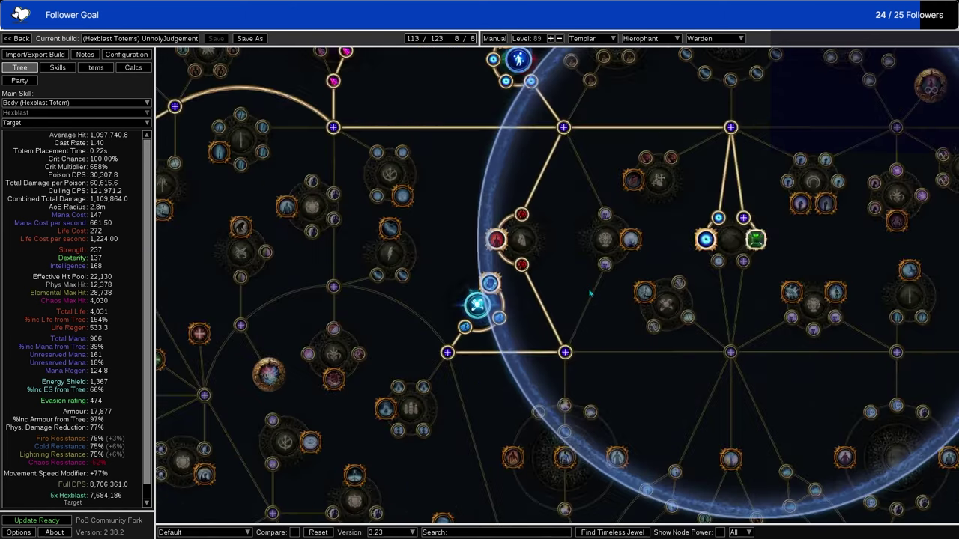
pyautogui.moveTo(590, 294); pyautogui.dragTo(568, 360)
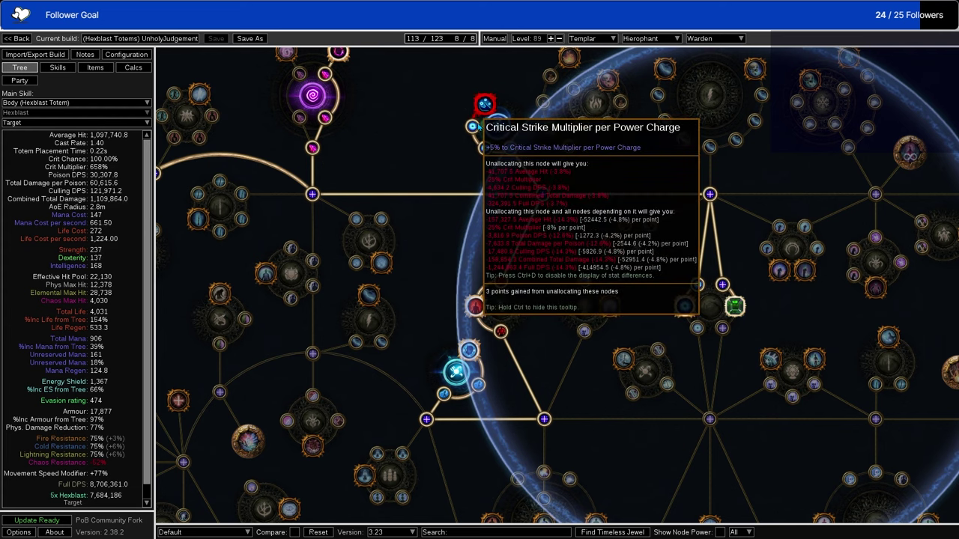
# Examine the Hierophant's Ritual of Awakening and the Sanctuary notable in the neighbouring ascendancy
pyautogui.scroll(-5, 478, 127)
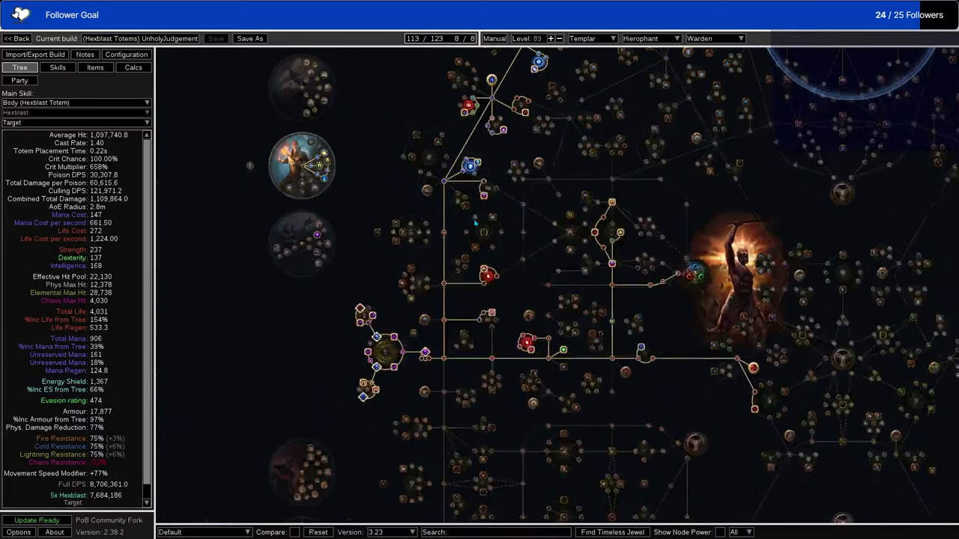
pyautogui.moveTo(475, 222); pyautogui.dragTo(511, 297)
pyautogui.moveTo(477, 184); pyautogui.dragTo(466, 217)
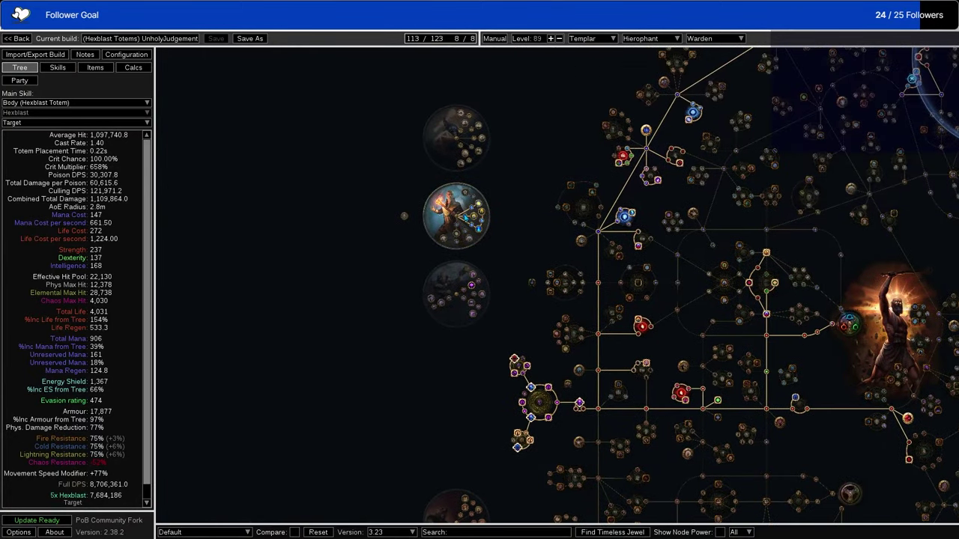
pyautogui.scroll(5, 466, 218)
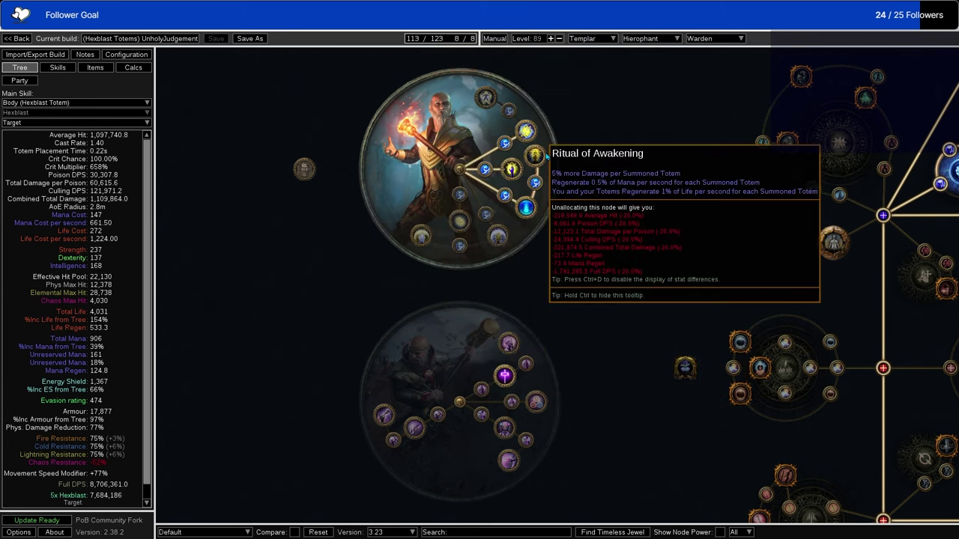
pyautogui.moveTo(595, 247); pyautogui.dragTo(586, 199)
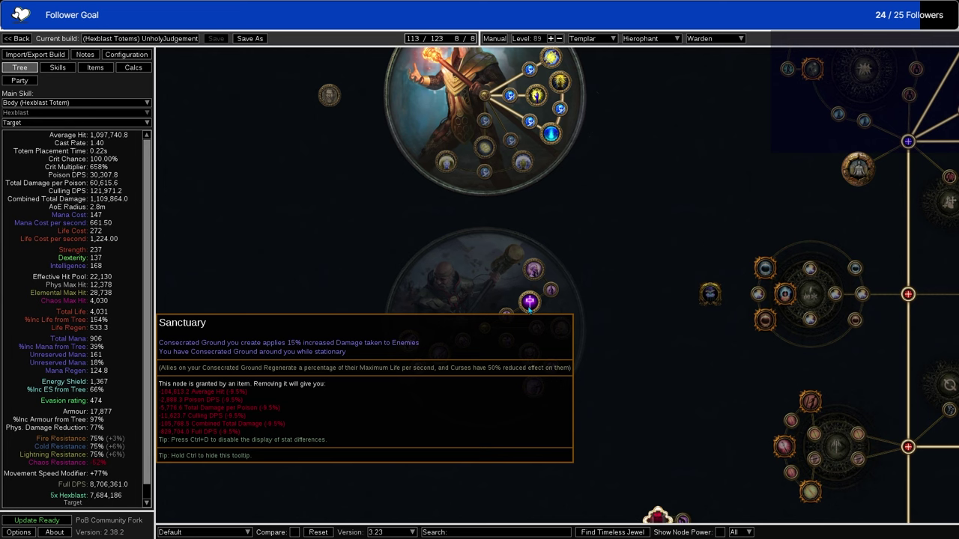
# Look over the allocated passive paths and clusters around the Templar's starting area
pyautogui.scroll(-5, 529, 304)
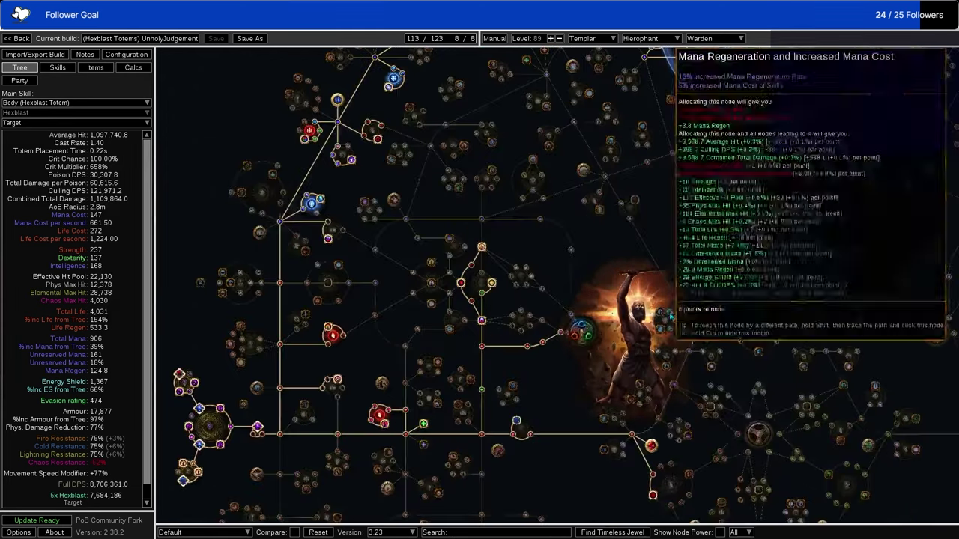
pyautogui.scroll(3, 715, 322)
pyautogui.moveTo(727, 296); pyautogui.dragTo(689, 243)
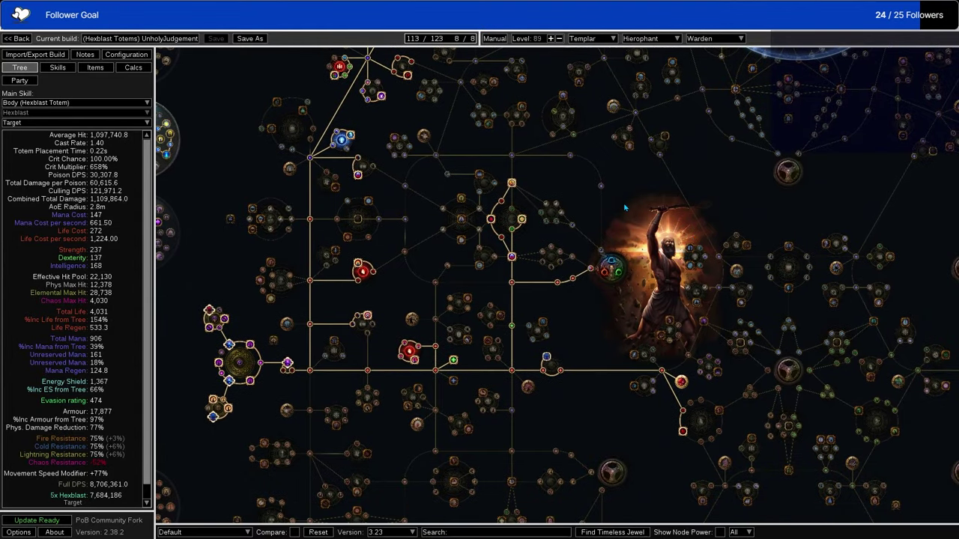
pyautogui.scroll(2, 624, 207)
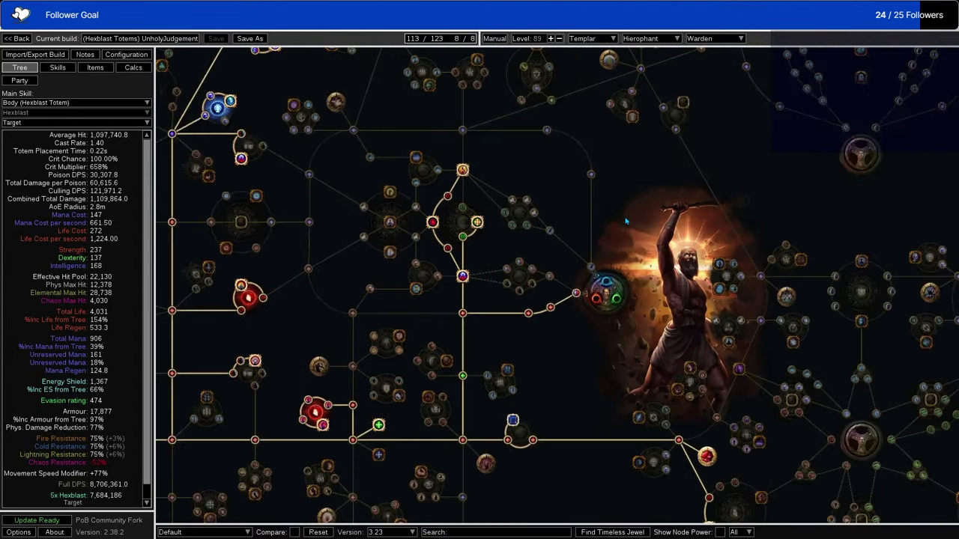
pyautogui.moveTo(624, 207); pyautogui.dragTo(714, 187)
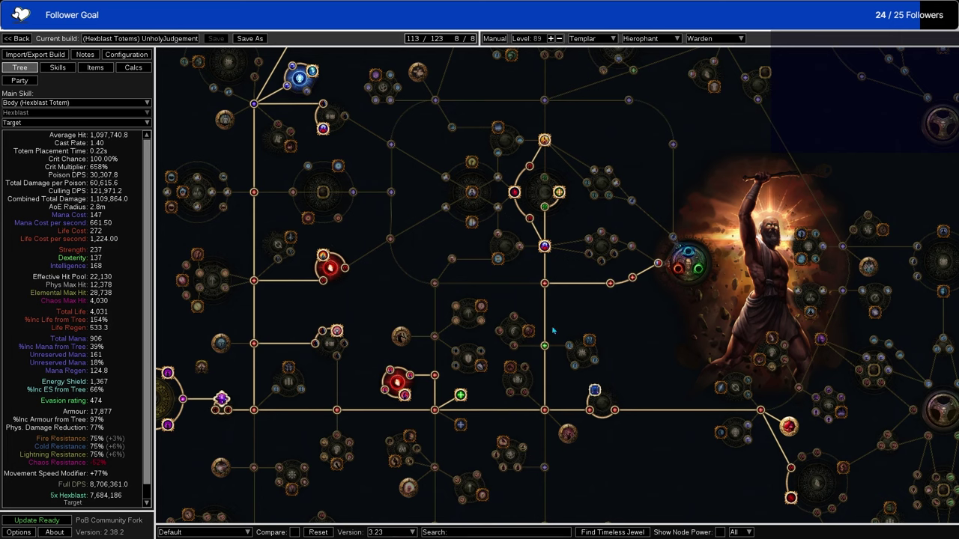
pyautogui.moveTo(545, 345)
pyautogui.scroll(-2, 483, 167)
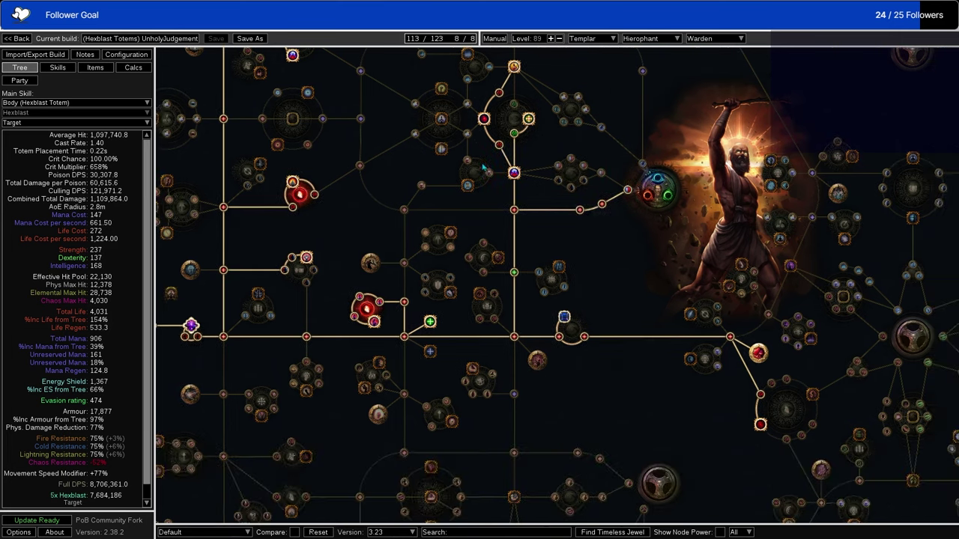
pyautogui.scroll(2, 498, 185)
pyautogui.moveTo(498, 186); pyautogui.dragTo(510, 204)
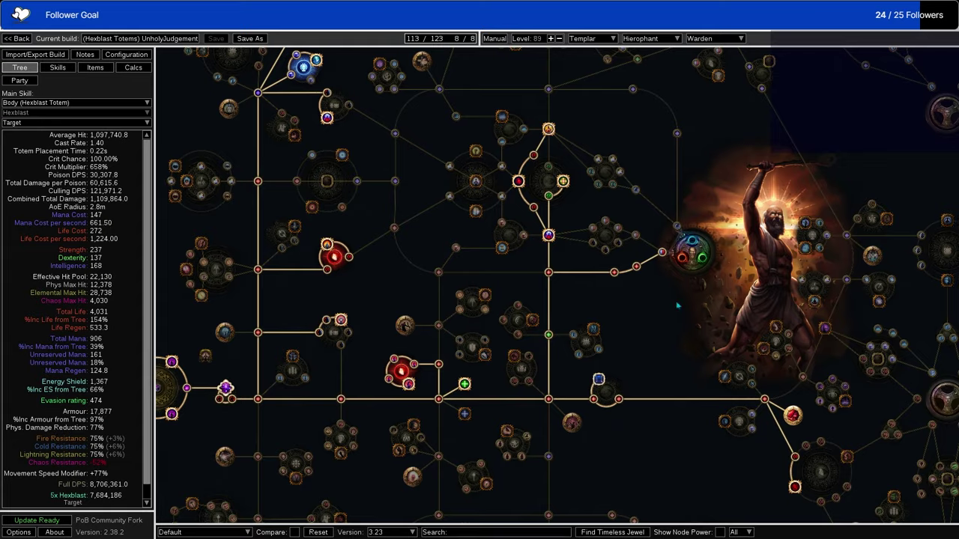
pyautogui.moveTo(677, 305); pyautogui.dragTo(815, 282)
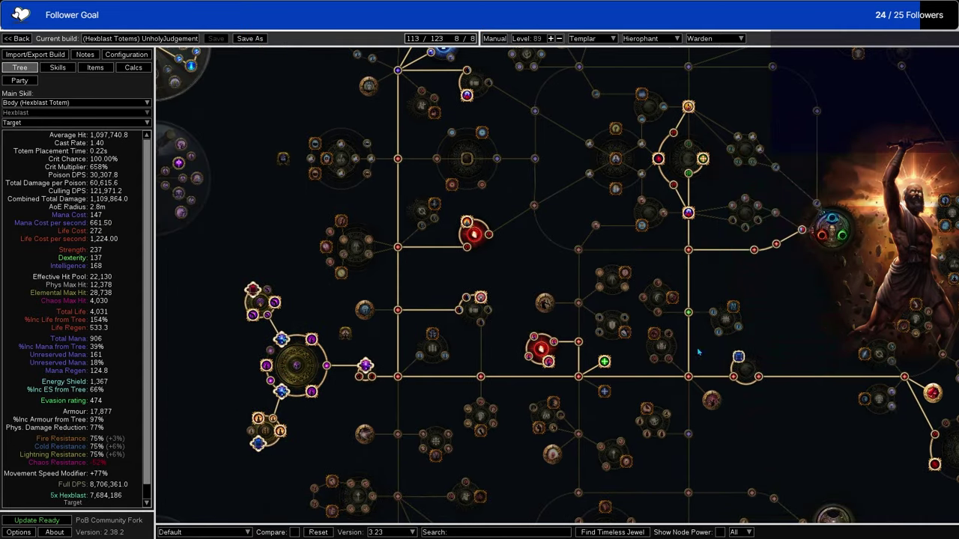
# Examine the Ancestral Bond keystone and the allocated clusters branching off the same junction
pyautogui.scroll(-3, 411, 383)
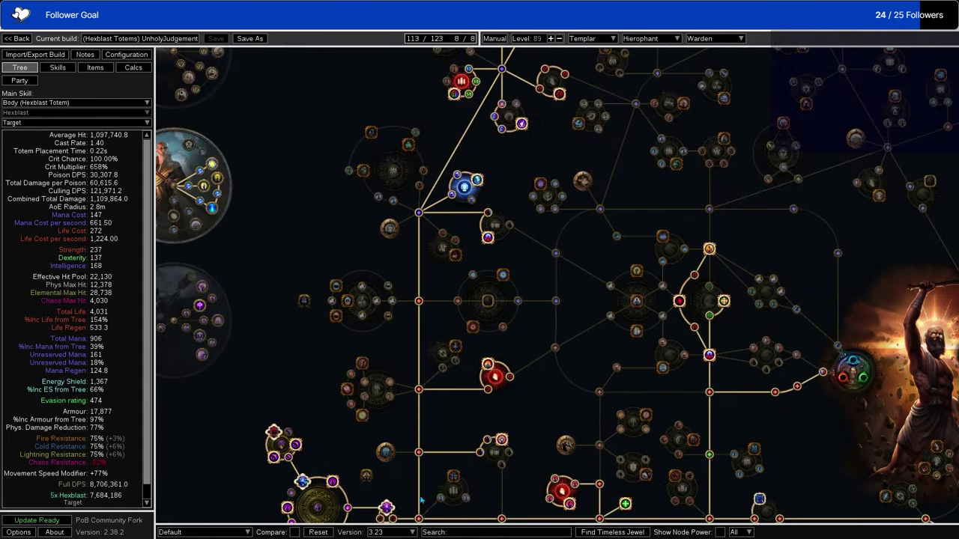
pyautogui.scroll(3, 449, 180)
pyautogui.moveTo(491, 171)
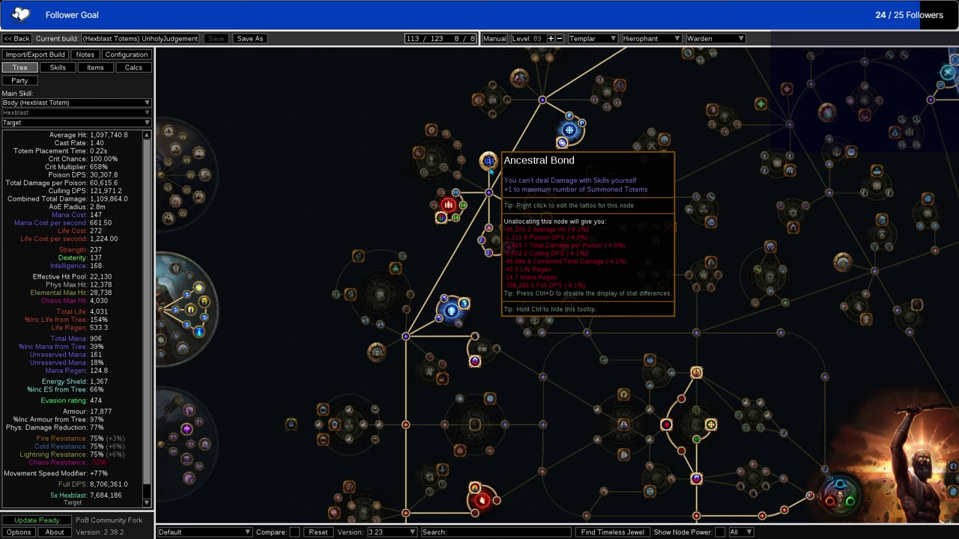
pyautogui.moveTo(442, 212); pyautogui.dragTo(442, 230)
pyautogui.moveTo(447, 225)
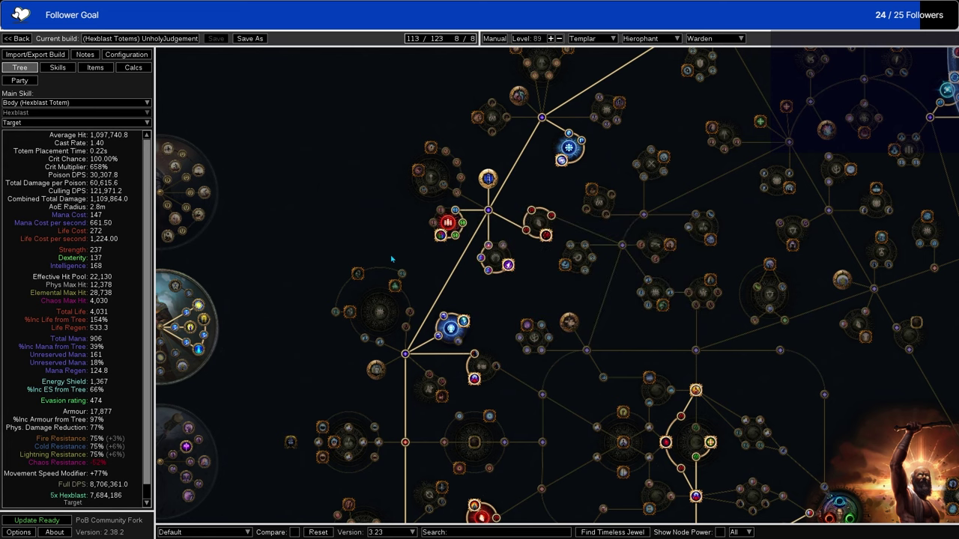
pyautogui.moveTo(448, 225); pyautogui.dragTo(444, 113)
pyautogui.moveTo(545, 126)
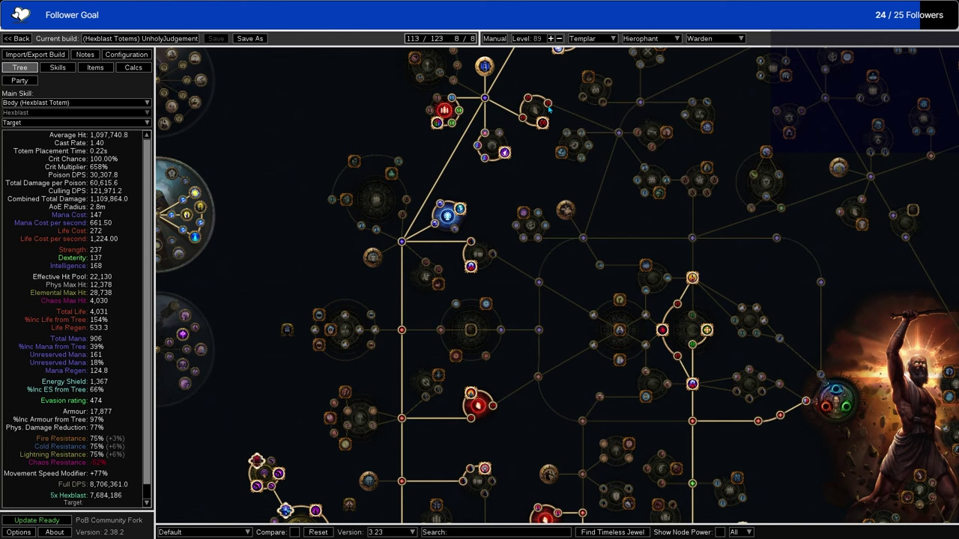
# Examine the Arcane Capacitor notable and compare it with the Hierophant's Arcane Blessing
pyautogui.moveTo(505, 152)
pyautogui.moveTo(461, 208); pyautogui.dragTo(490, 120)
pyautogui.moveTo(490, 120)
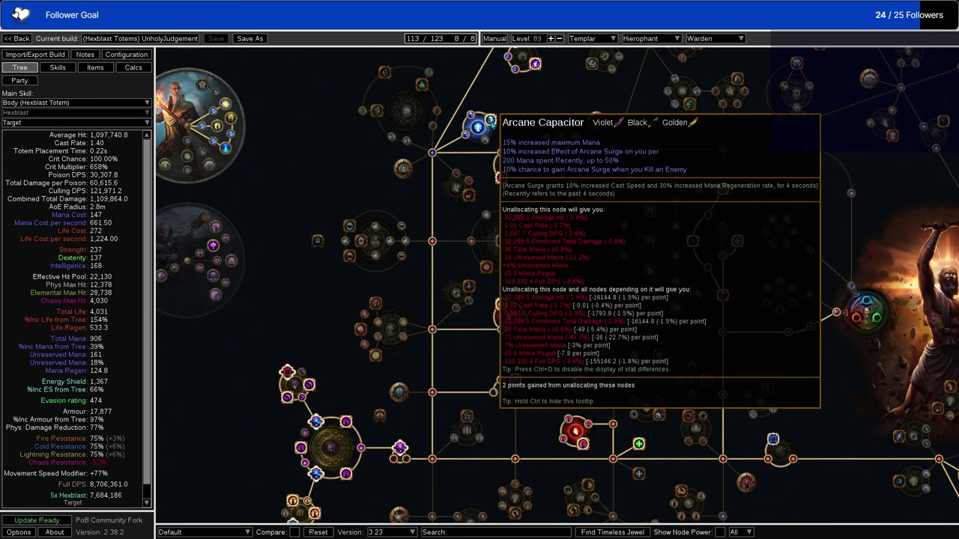
pyautogui.moveTo(226, 105)
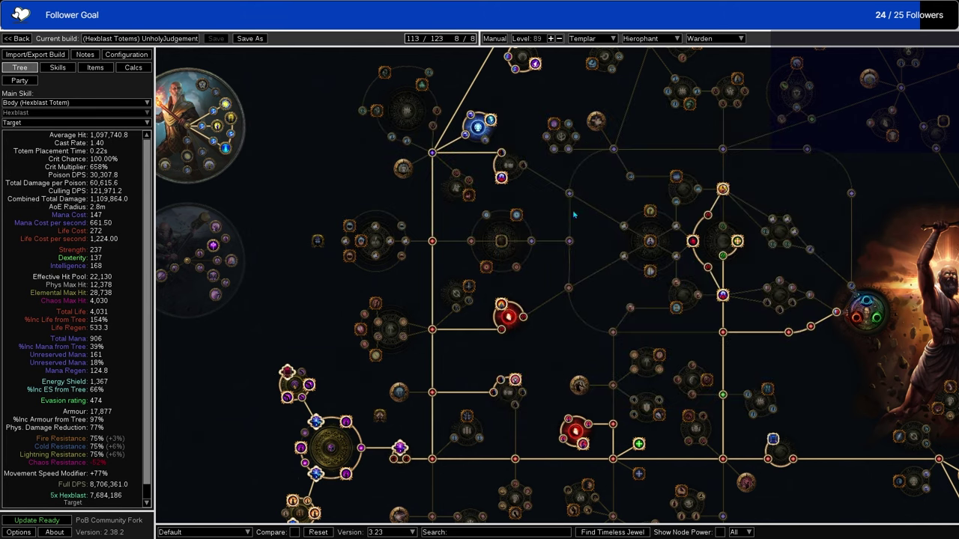
# Examine the allocated Life Mastery effect and the Sanctum of Thought notable
pyautogui.moveTo(573, 216); pyautogui.dragTo(492, 170)
pyautogui.moveTo(416, 260)
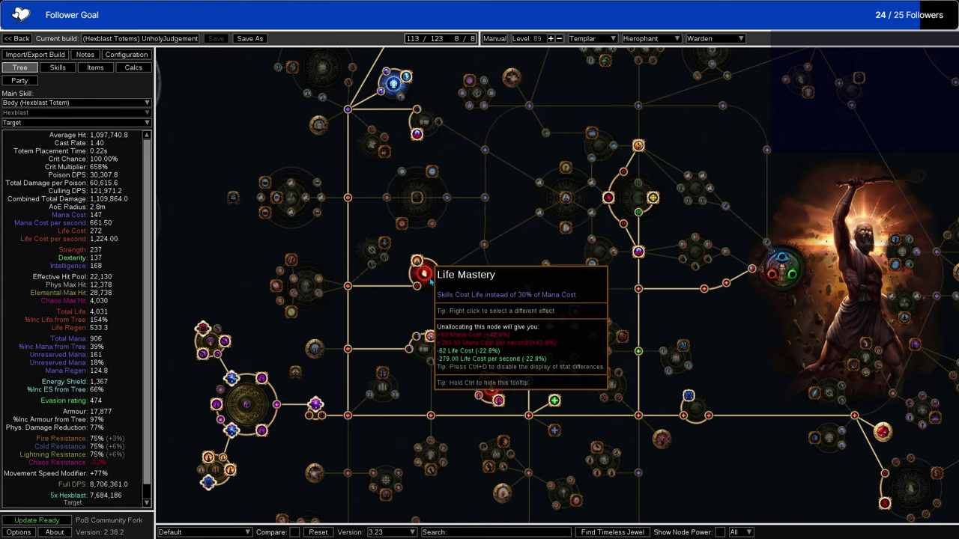
pyautogui.moveTo(432, 283); pyautogui.dragTo(488, 232)
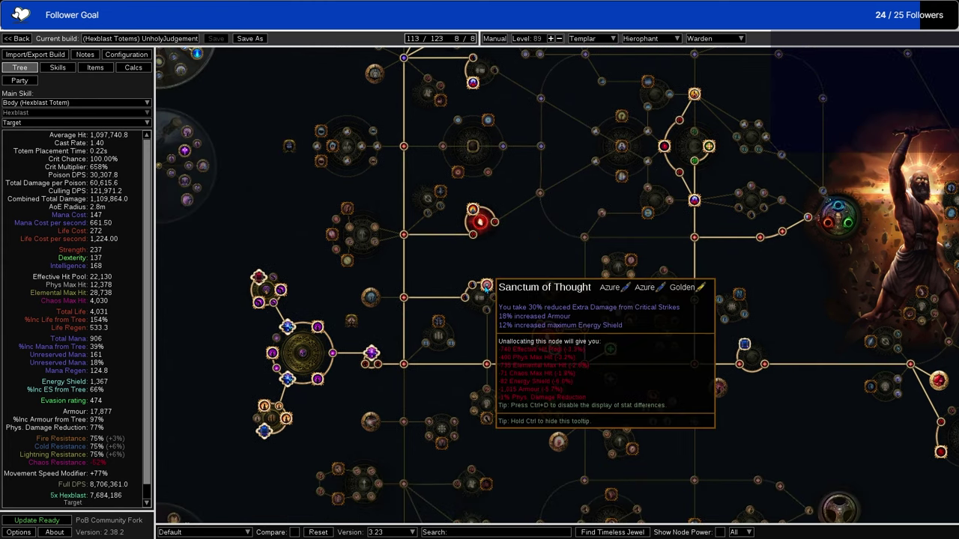
pyautogui.moveTo(534, 257); pyautogui.dragTo(455, 265)
# Reallocate the Chaos Mastery with the option "5% chance when you inflict Withered to inflict up to 15 Withered Debuffs instead"
pyautogui.scroll(-3, 393, 183)
pyautogui.scroll(3, 442, 298)
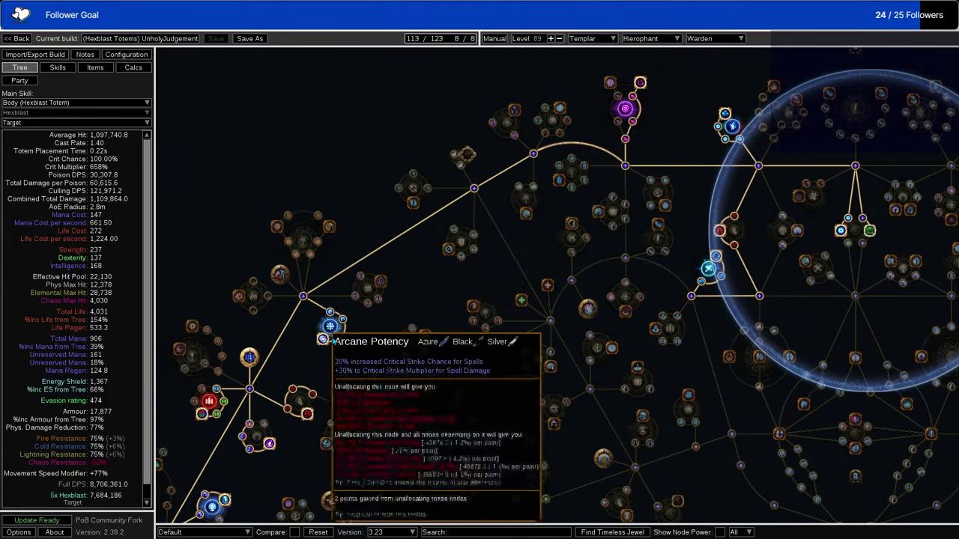
pyautogui.moveTo(422, 324); pyautogui.dragTo(282, 346)
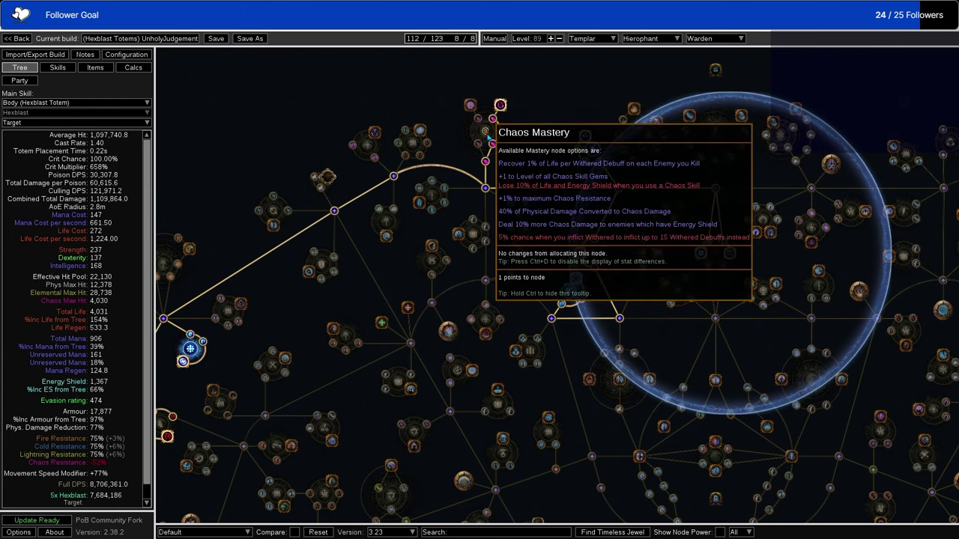
pyautogui.click(485, 131)
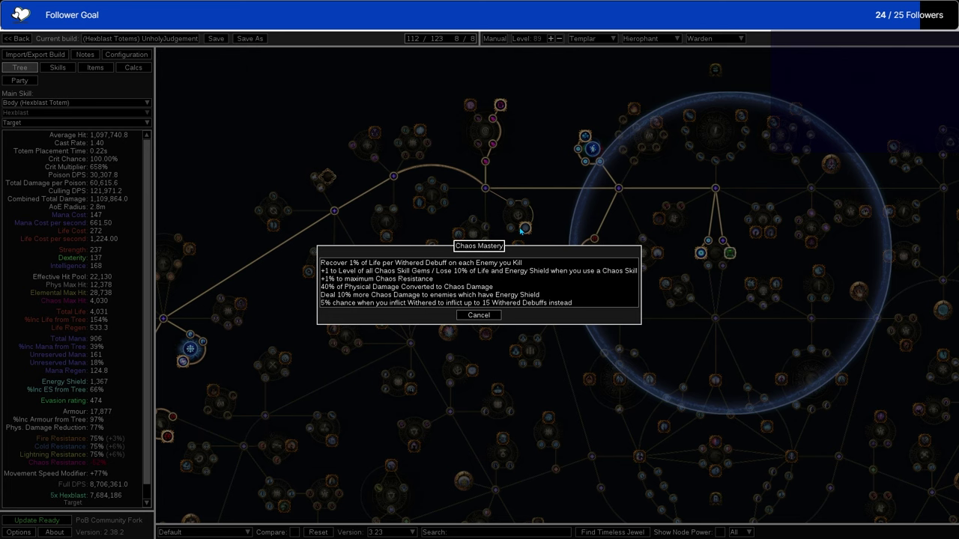
pyautogui.click(472, 303)
# Examine the allocated nodes in and around the large jewel radius, including the Mental Rapidity notable
pyautogui.moveTo(488, 131); pyautogui.dragTo(438, 112)
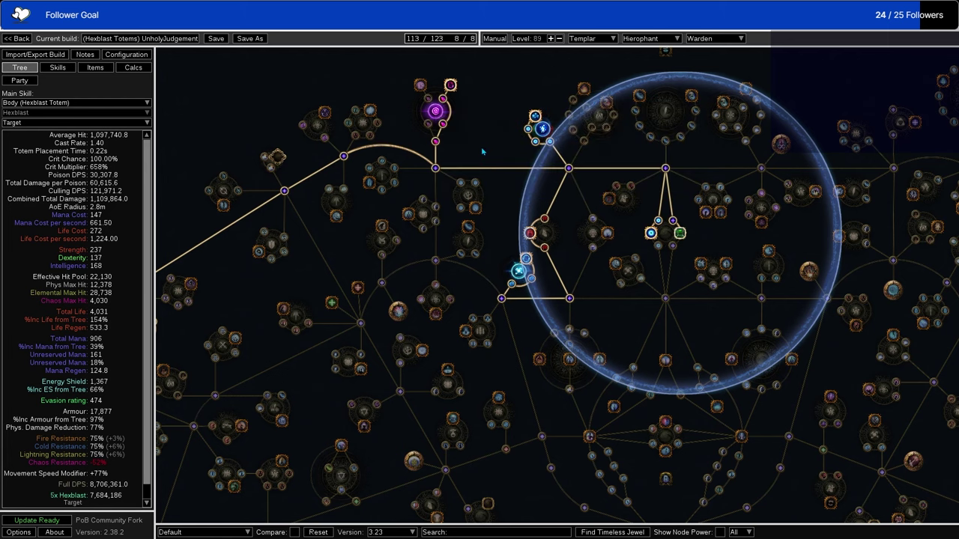
pyautogui.moveTo(483, 150); pyautogui.dragTo(457, 199)
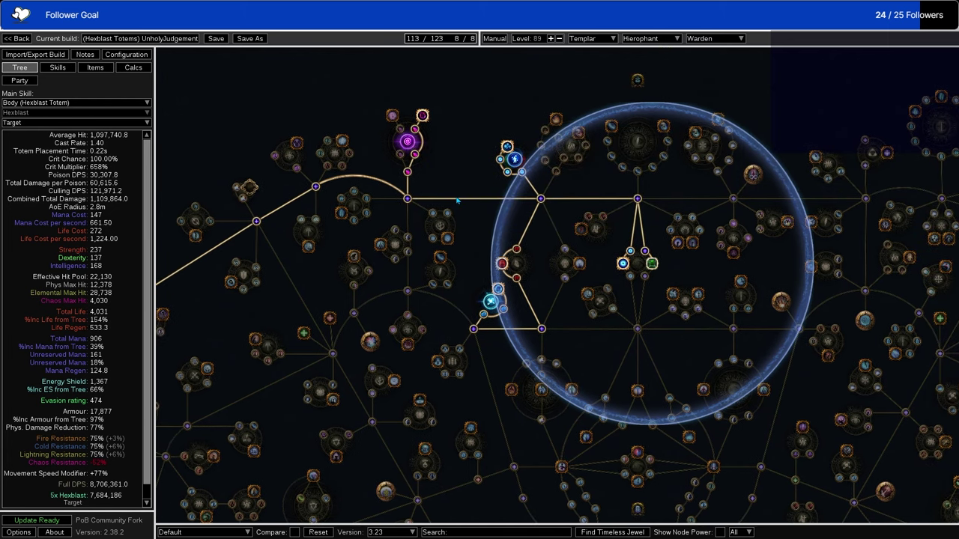
pyautogui.moveTo(515, 152)
pyautogui.moveTo(522, 173)
pyautogui.moveTo(621, 264)
pyautogui.moveTo(653, 266); pyautogui.dragTo(717, 261)
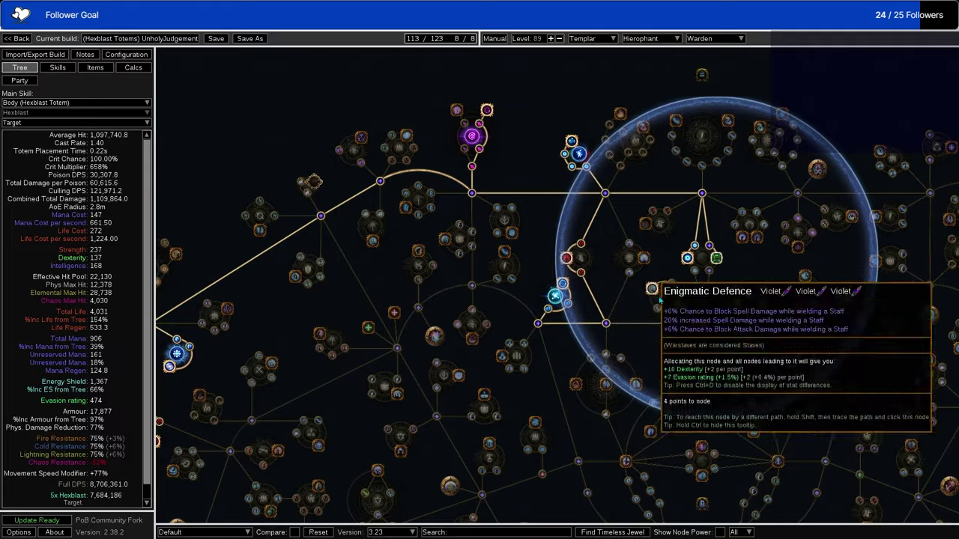
pyautogui.moveTo(565, 260); pyautogui.dragTo(615, 237)
pyautogui.moveTo(611, 262)
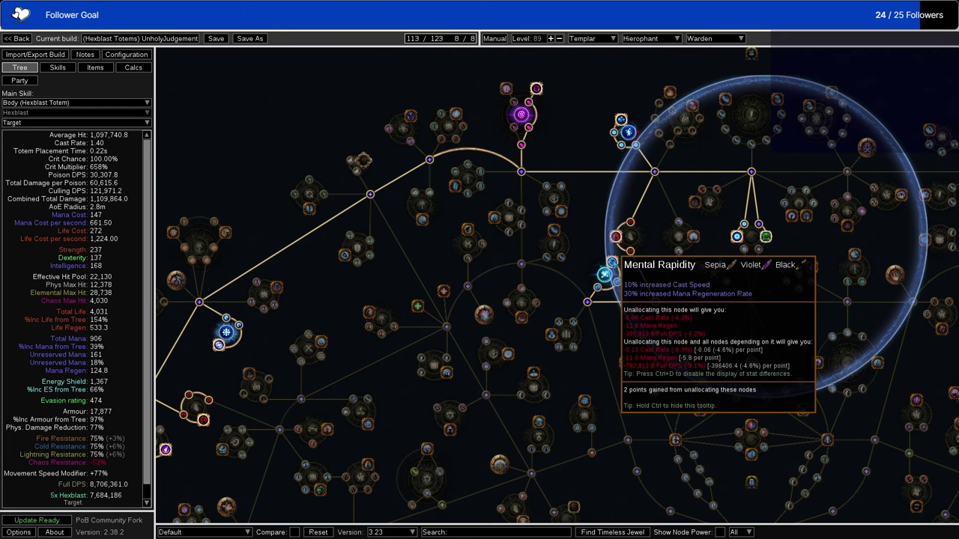
# Examine the allocated passive nodes from the jewel radius to the large cluster jewel, including its Eternal Suffering notable
pyautogui.moveTo(480, 210); pyautogui.dragTo(555, 150)
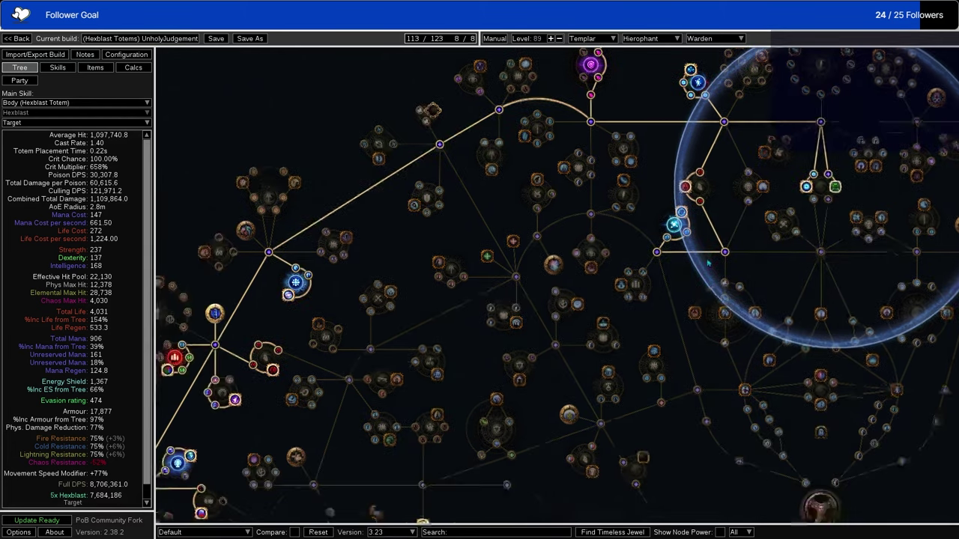
pyautogui.scroll(-3, 555, 149)
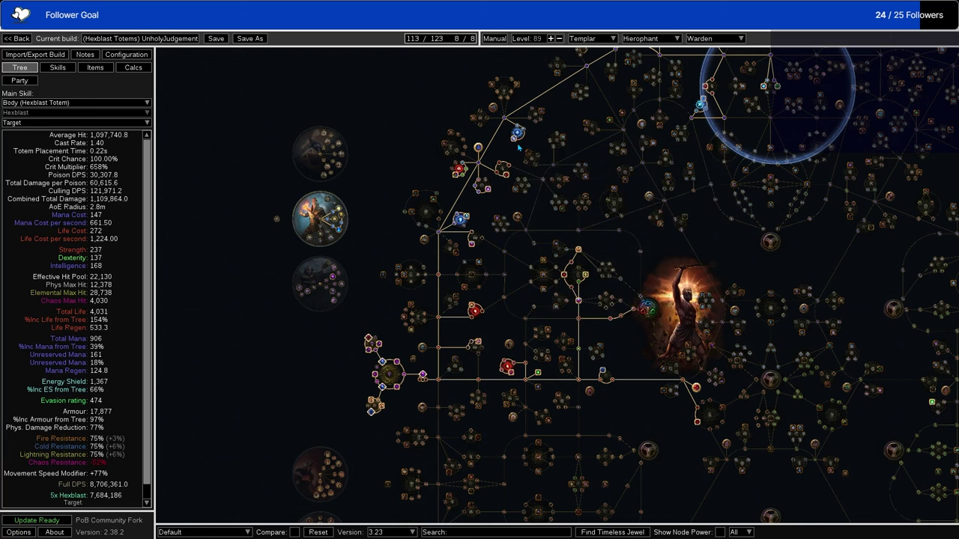
pyautogui.moveTo(517, 133)
pyautogui.moveTo(478, 344)
pyautogui.moveTo(512, 376)
pyautogui.scroll(2, 610, 509)
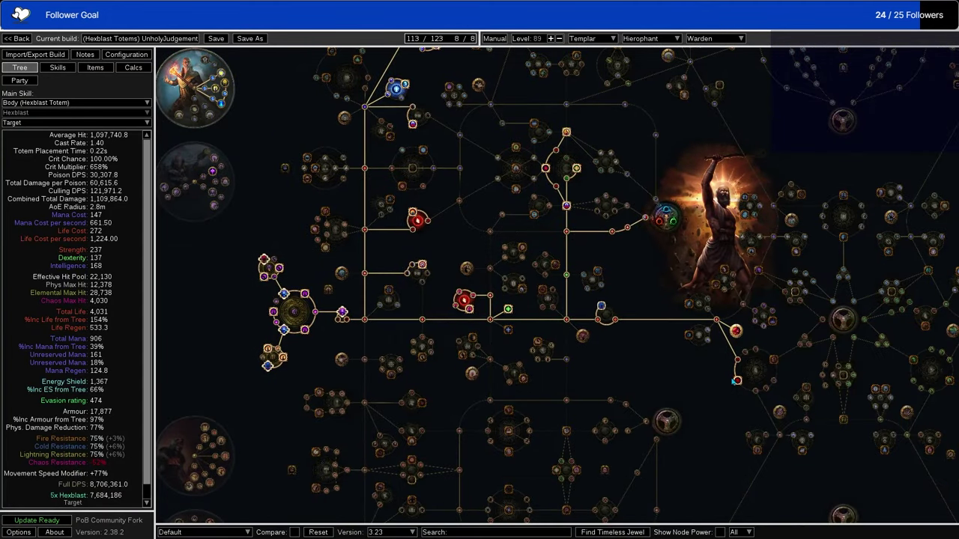
pyautogui.moveTo(662, 283); pyautogui.dragTo(690, 352)
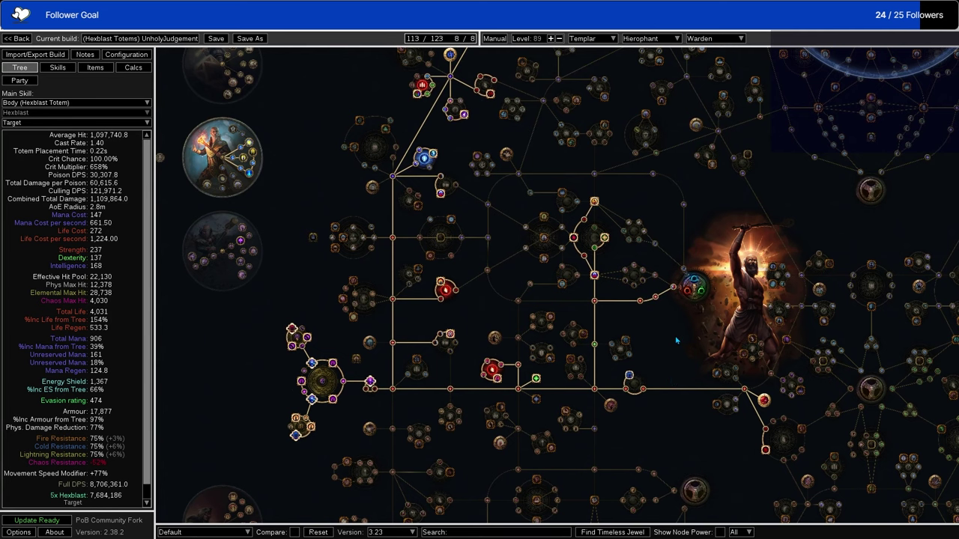
pyautogui.scroll(3, 384, 377)
pyautogui.moveTo(385, 378); pyautogui.dragTo(592, 271)
pyautogui.scroll(4, 592, 271)
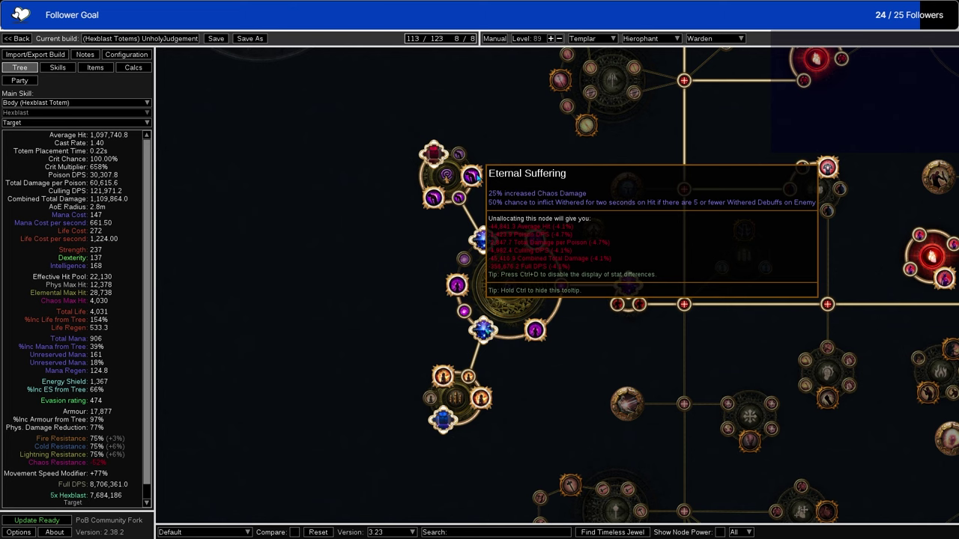
# Test the configuration with the enemy's number of Withered stacks at 0 and undo the change
pyautogui.click(125, 56)
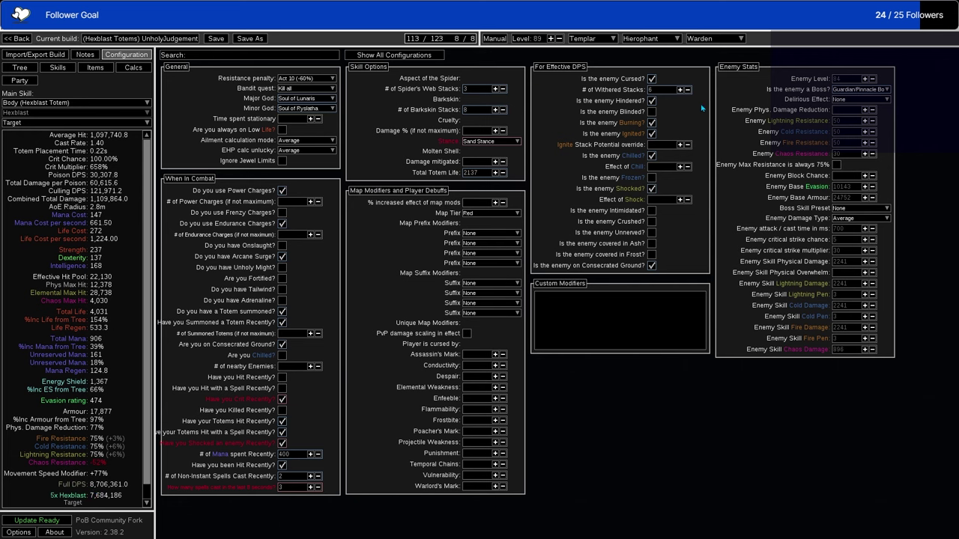
pyautogui.click(662, 89)
pyautogui.write('0')
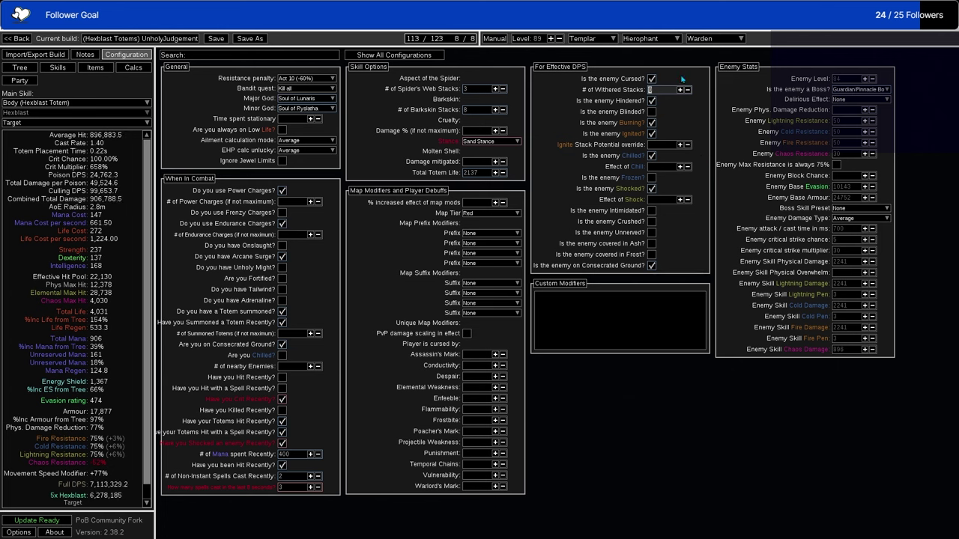
pyautogui.hotkey('ctrl', 'z')
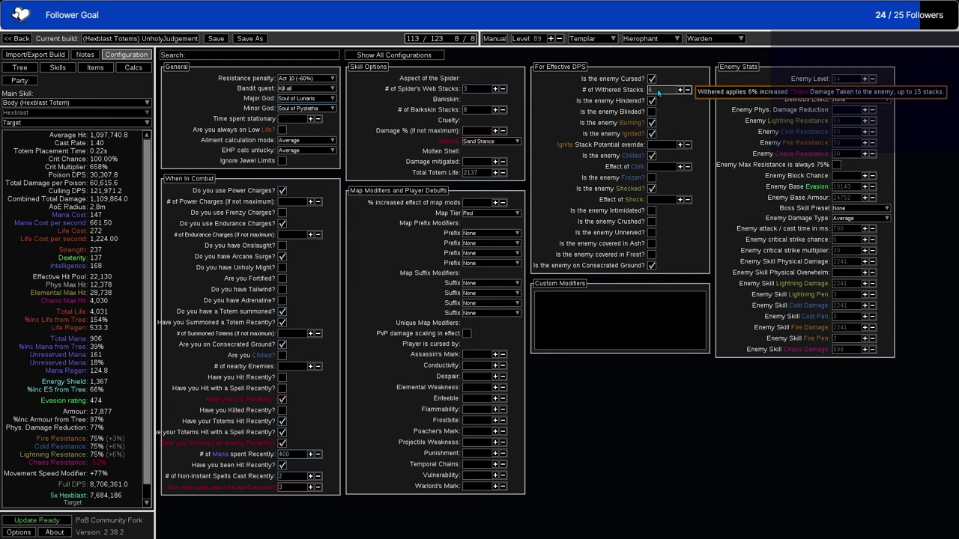
# Examine the allocated Chaos Mastery and its surrounding nodes on the passive tree
pyautogui.hotkey('ctrl', '1')
pyautogui.scroll(-2, 524, 107)
pyautogui.moveTo(474, 316); pyautogui.dragTo(350, 502)
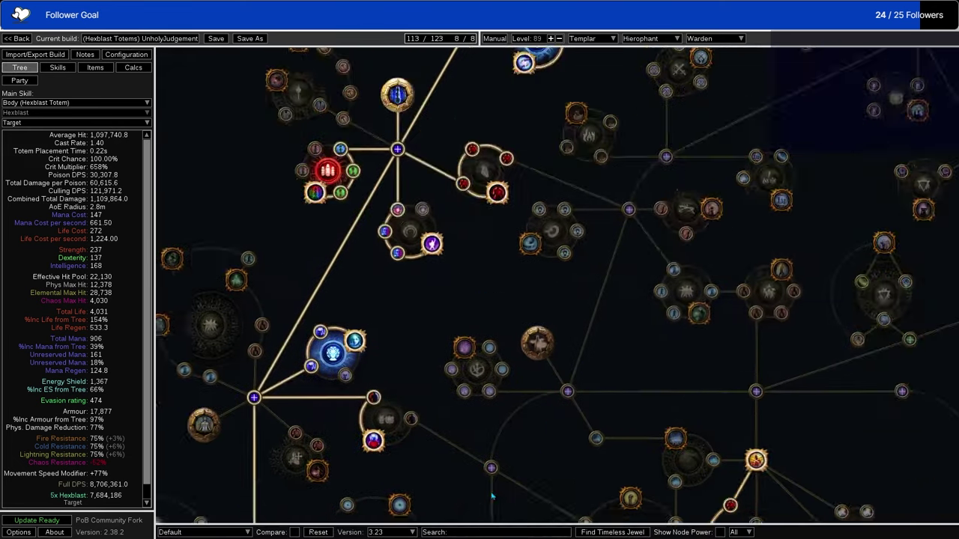
pyautogui.moveTo(438, 524); pyautogui.dragTo(446, 470)
pyautogui.moveTo(618, 174); pyautogui.dragTo(563, 182)
pyautogui.moveTo(563, 182)
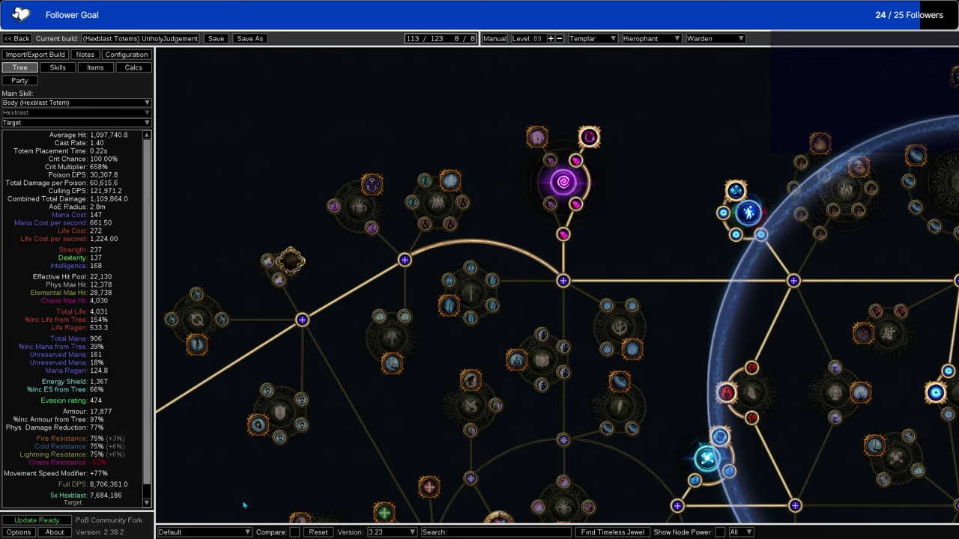
pyautogui.moveTo(563, 182); pyautogui.dragTo(550, 128)
# Test the configuration with 15 Withered stacks on the enemy and set the count back to 6
pyautogui.click(128, 54)
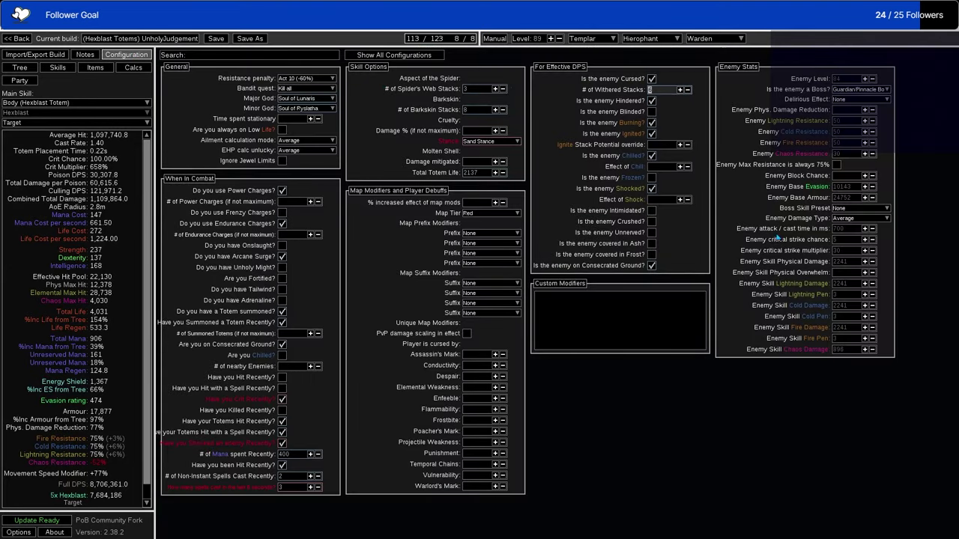
pyautogui.write('15')
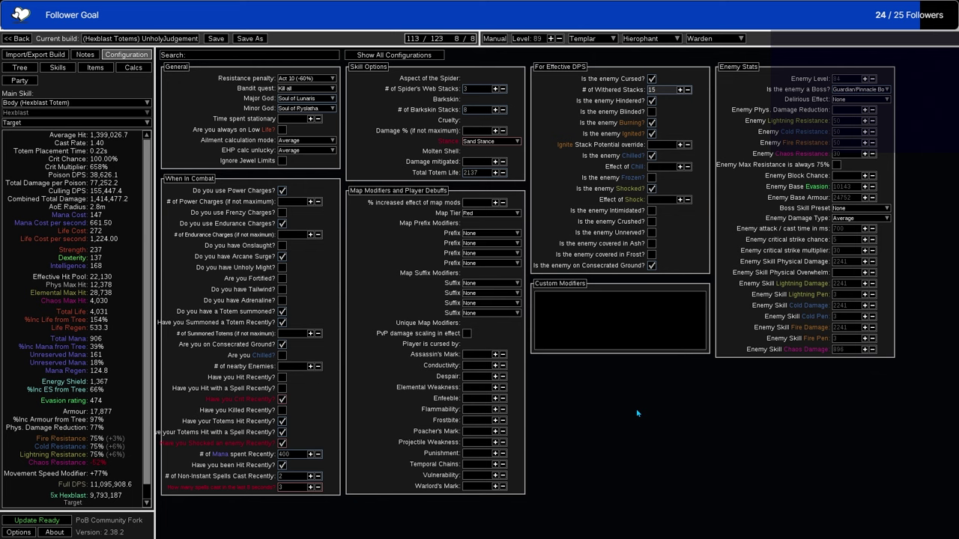
pyautogui.moveTo(672, 91); pyautogui.dragTo(630, 92)
pyautogui.write('6')
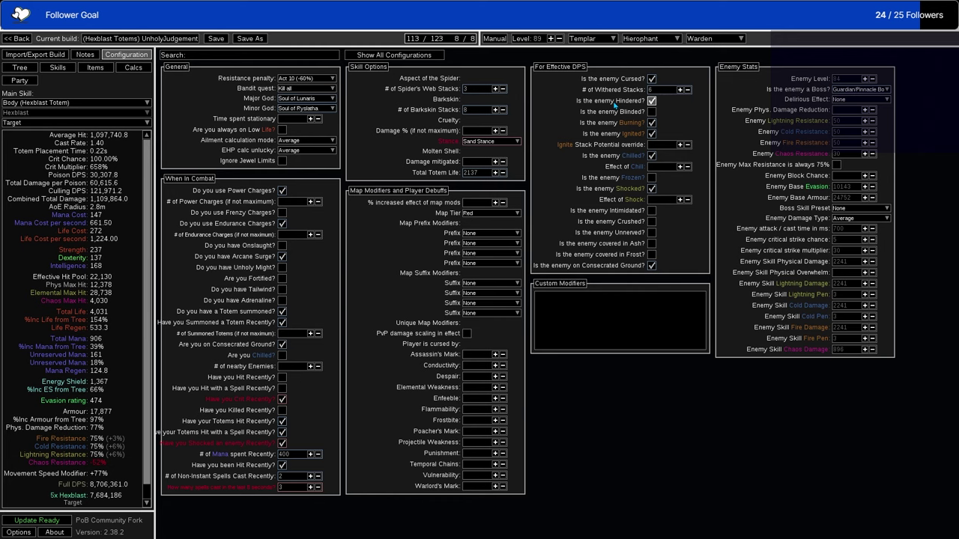
# Examine the Forbidden Flesh and Forbidden Flame jewels and the Eternal Suffering notable in the cluster jewel area
pyautogui.hotkey('ctrl', '1')
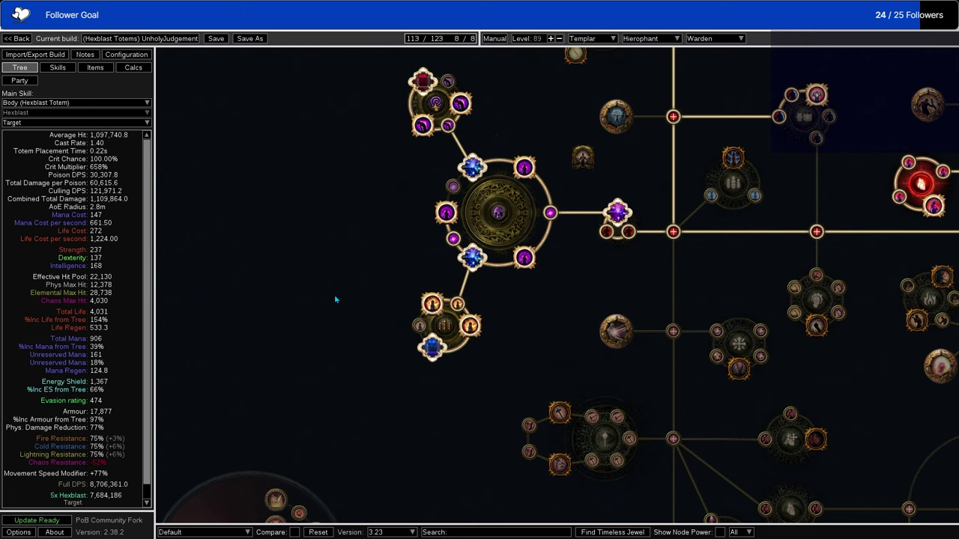
pyautogui.moveTo(334, 294); pyautogui.dragTo(328, 254)
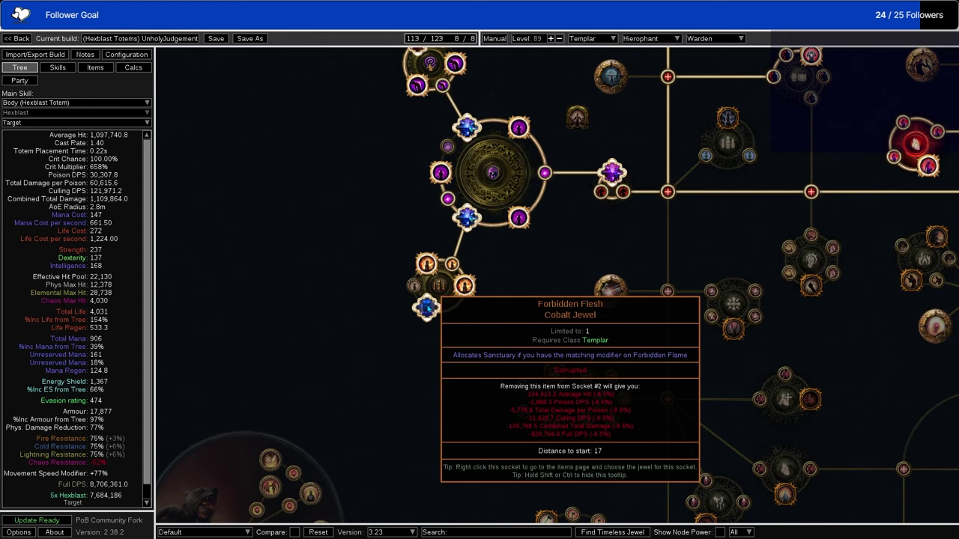
pyautogui.moveTo(415, 48); pyautogui.dragTo(399, 149)
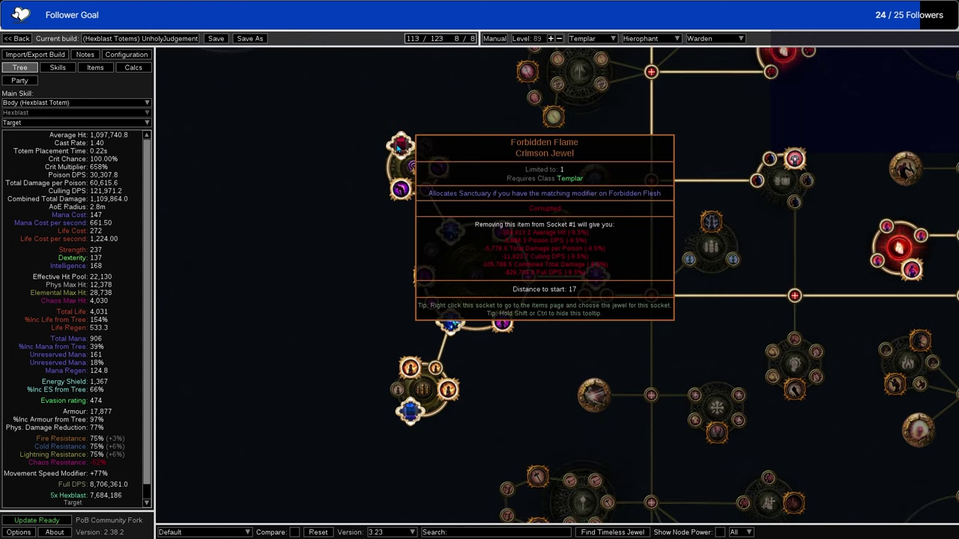
pyautogui.moveTo(324, 348); pyautogui.dragTo(337, 332)
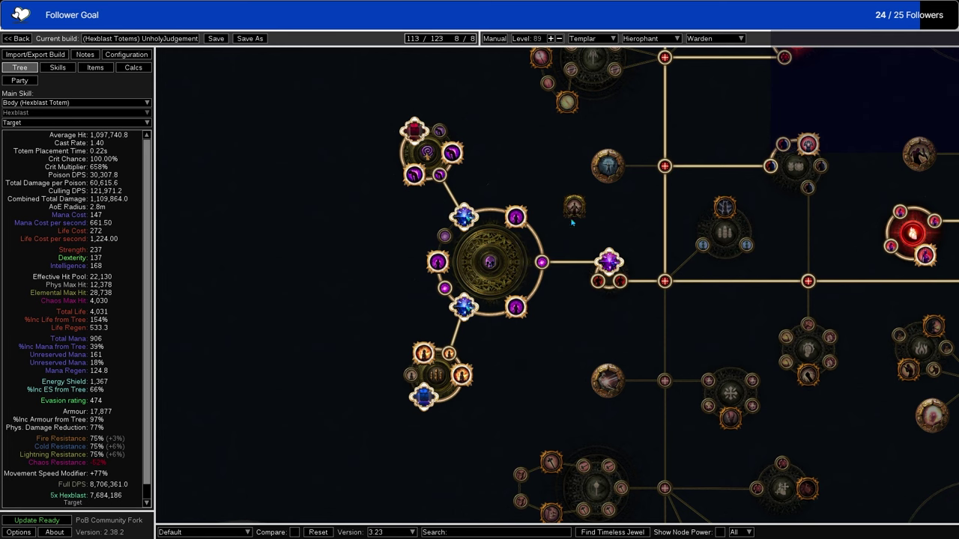
pyautogui.moveTo(517, 186); pyautogui.dragTo(512, 198)
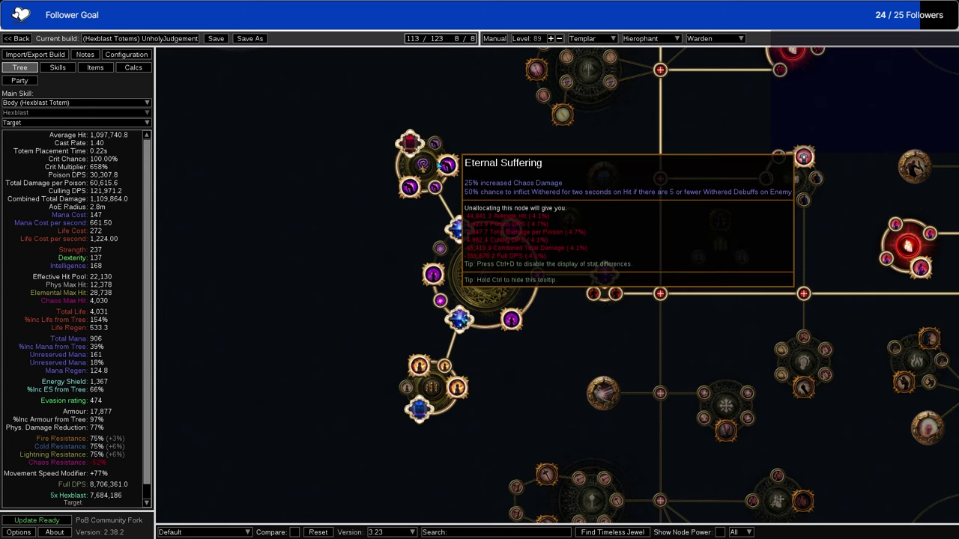
pyautogui.scroll(-4, 440, 166)
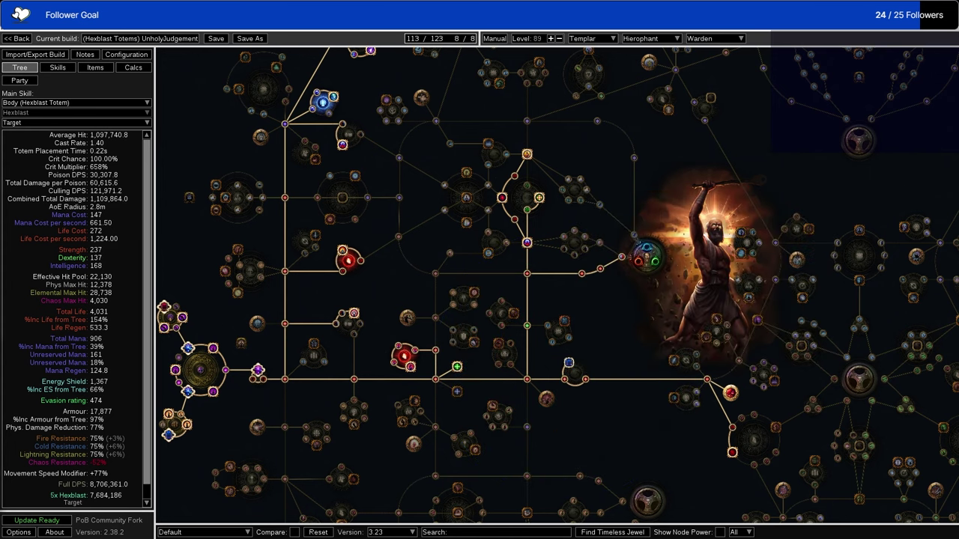
# Examine The Covenant body armour and the Hexblast gem in the Body (Hexblast Totem) socket group
pyautogui.click(95, 67)
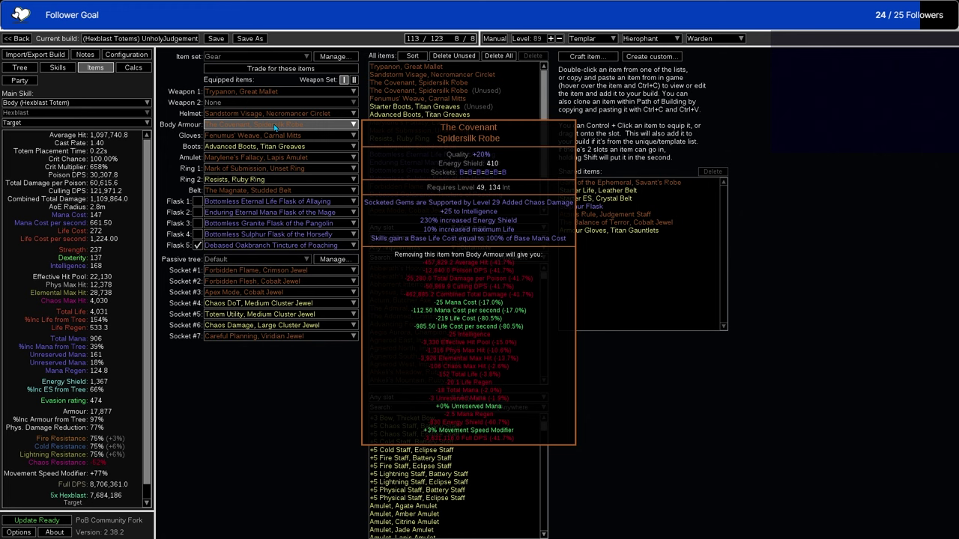
pyautogui.click(66, 69)
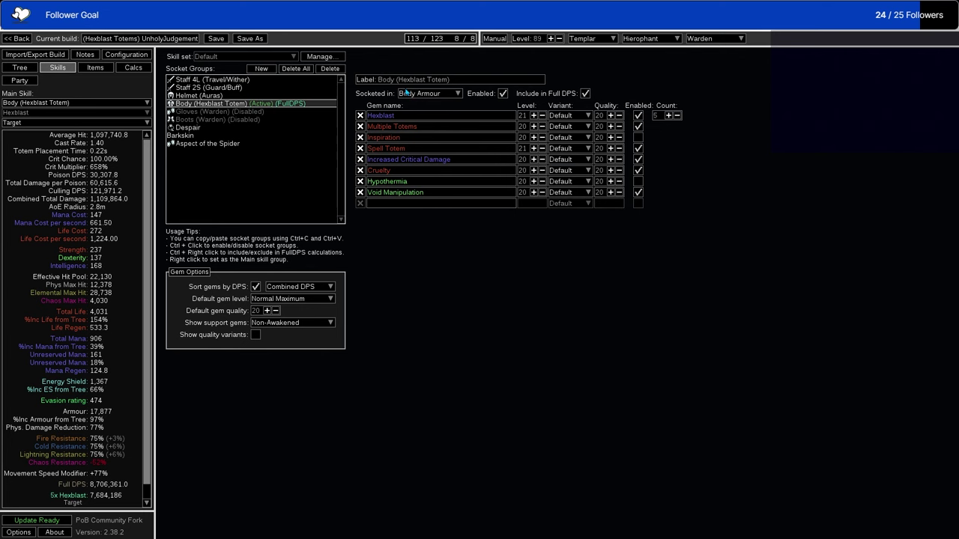
pyautogui.moveTo(409, 117)
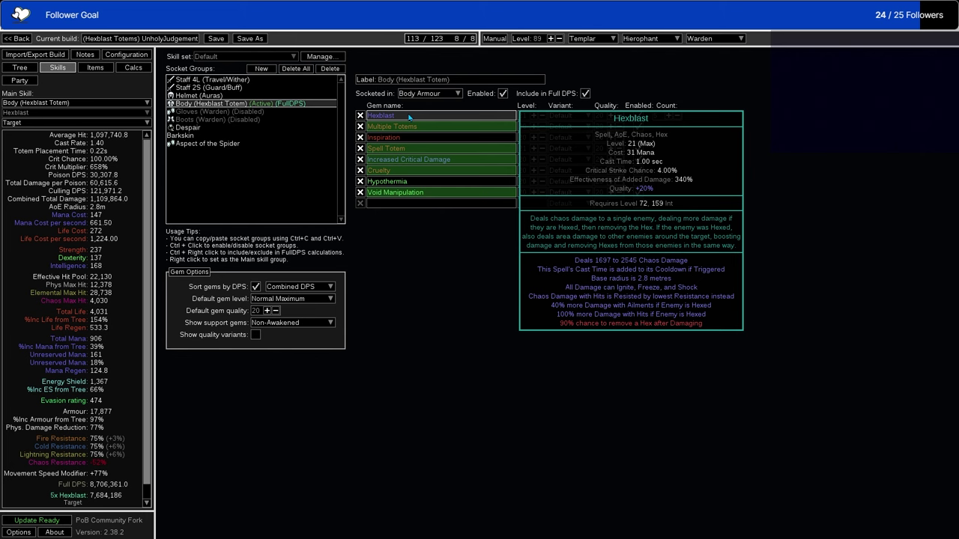
# Examine the Marylene's Fallacy amulet and the Charisma notable it allocates on the passive tree
pyautogui.click(110, 69)
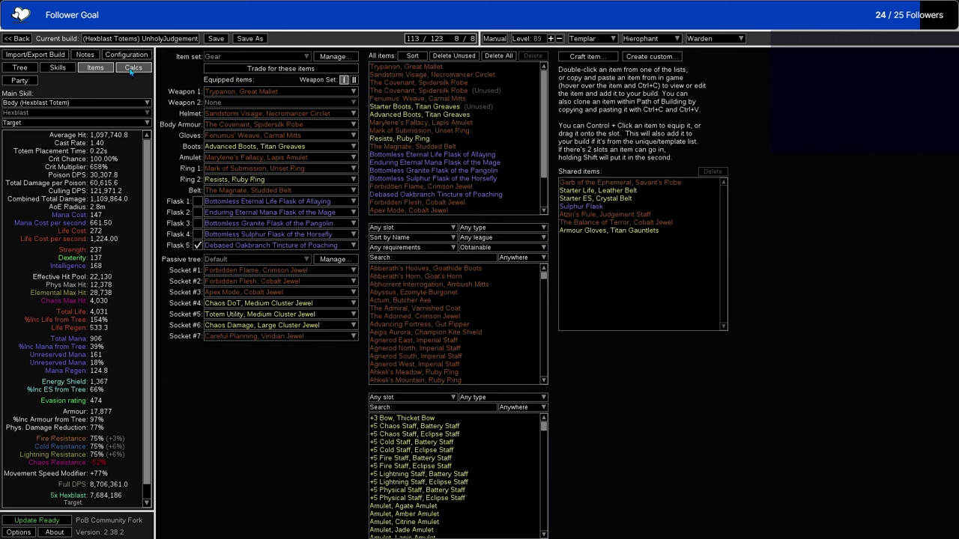
pyautogui.moveTo(255, 139)
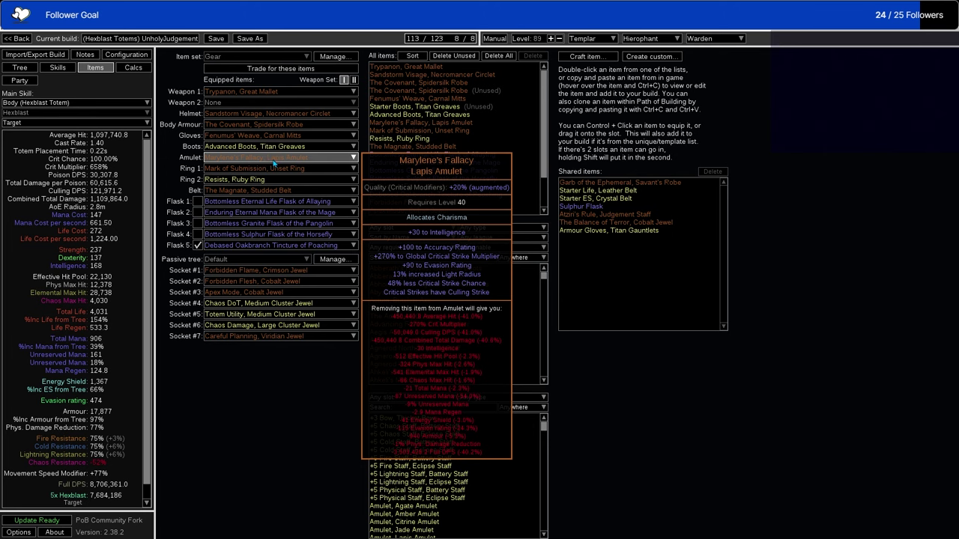
pyautogui.hotkey('ctrl', '1')
pyautogui.scroll(3, 546, 231)
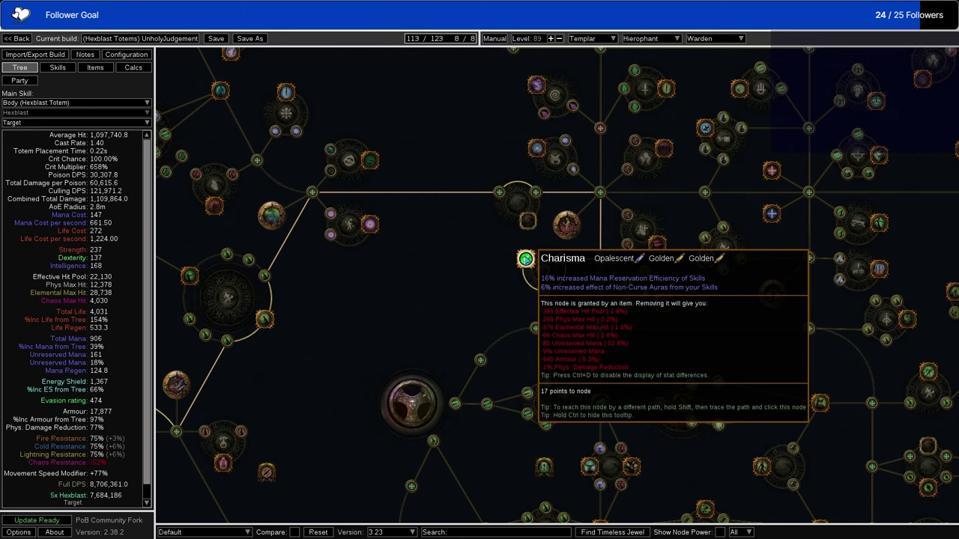
pyautogui.scroll(-4, 525, 258)
pyautogui.moveTo(206, 204); pyautogui.dragTo(570, 214)
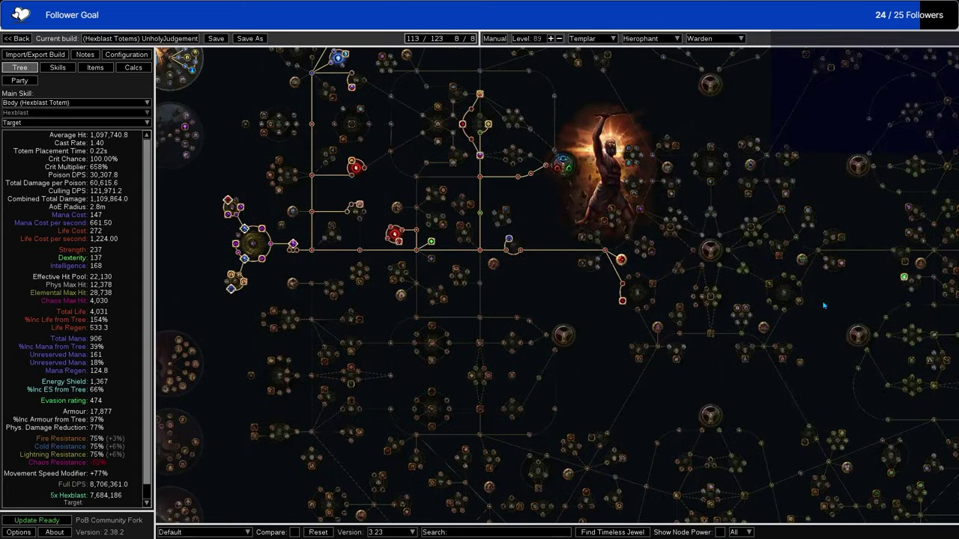
pyautogui.scroll(2, 571, 214)
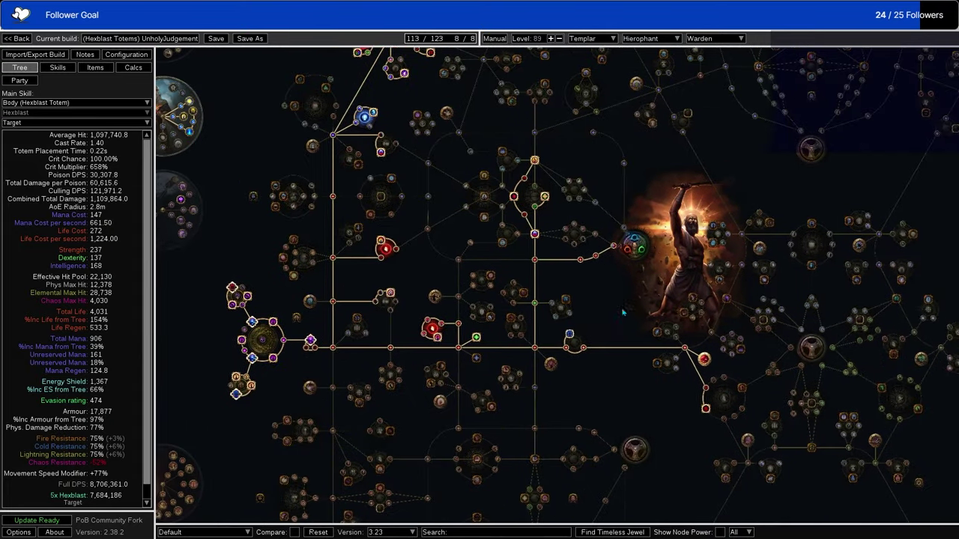
# Browse the corrupted implicits for the Fenumus' Weave gloves, including "Curse Enemies with Despair on Hit", and leave the item unedited
pyautogui.click(95, 67)
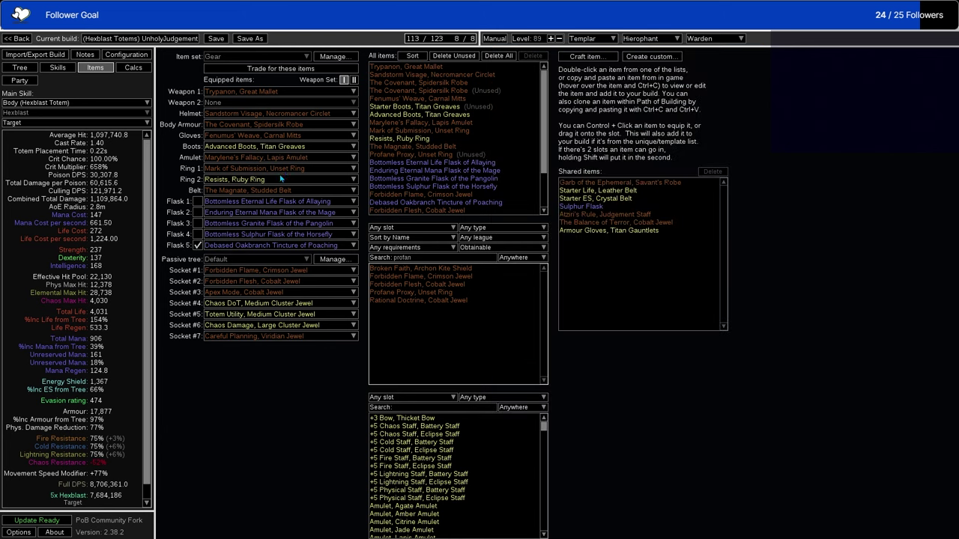
pyautogui.doubleClick(417, 98)
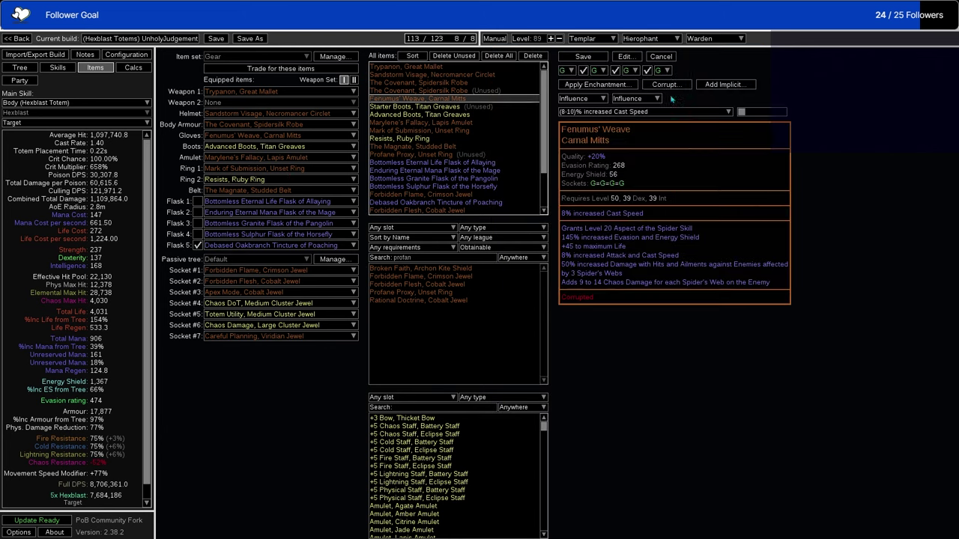
pyautogui.click(664, 83)
pyautogui.click(427, 282)
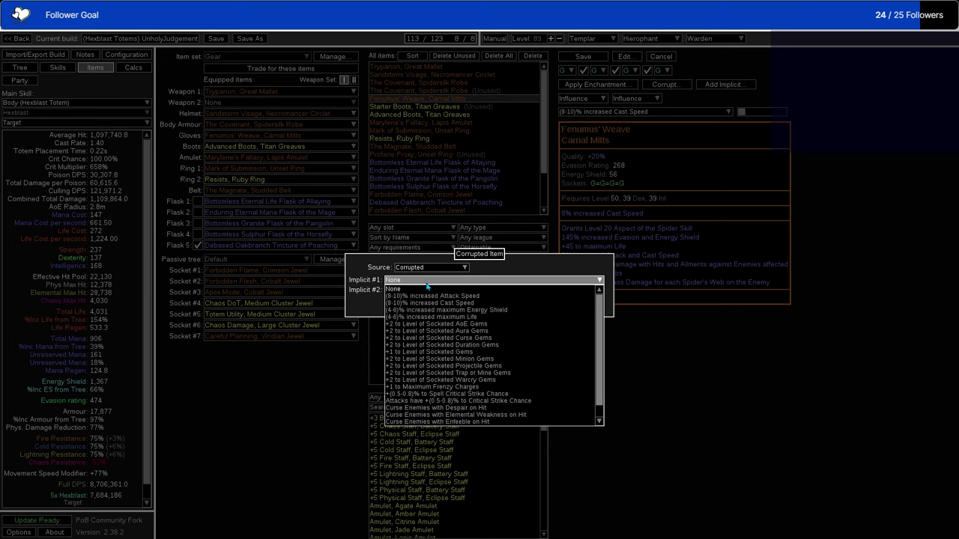
pyautogui.scroll(-1, 510, 378)
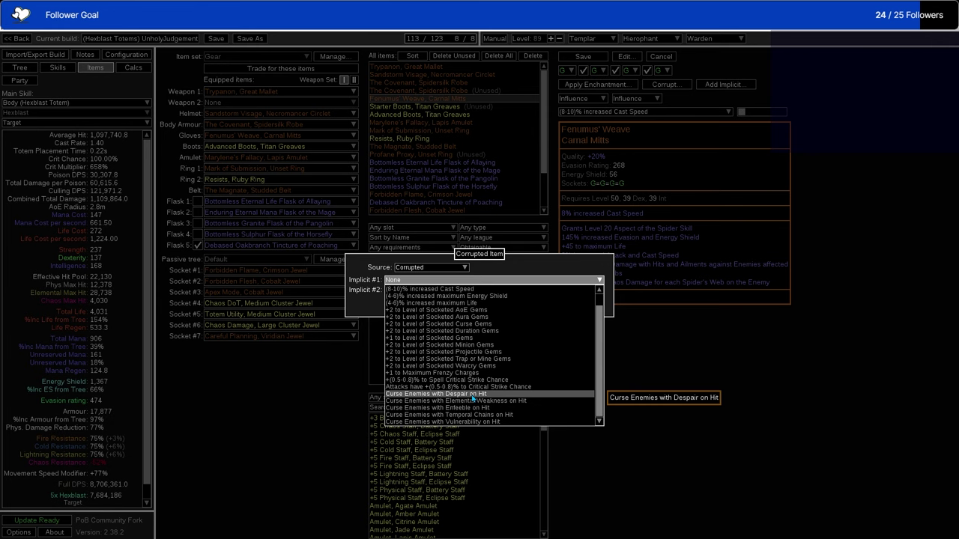
pyautogui.press('Escape')
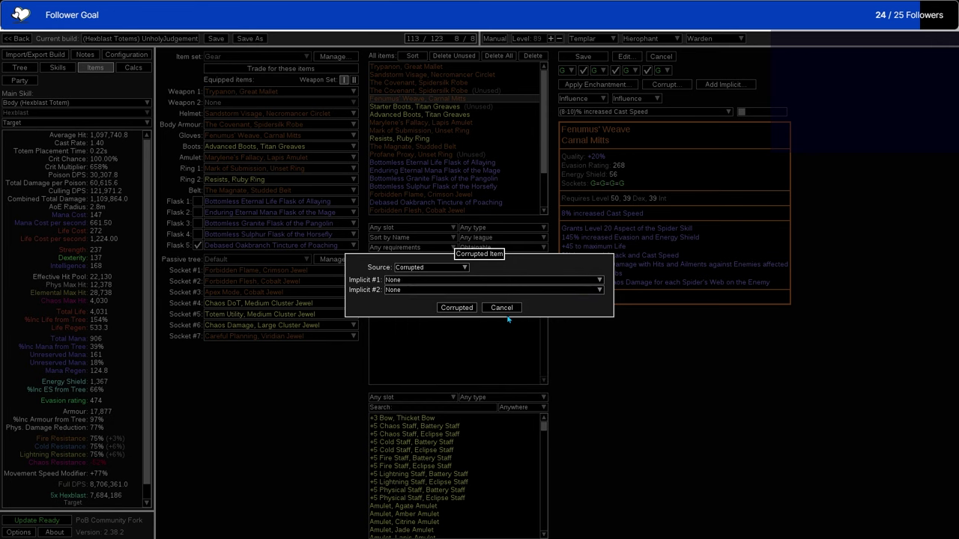
pyautogui.click(500, 308)
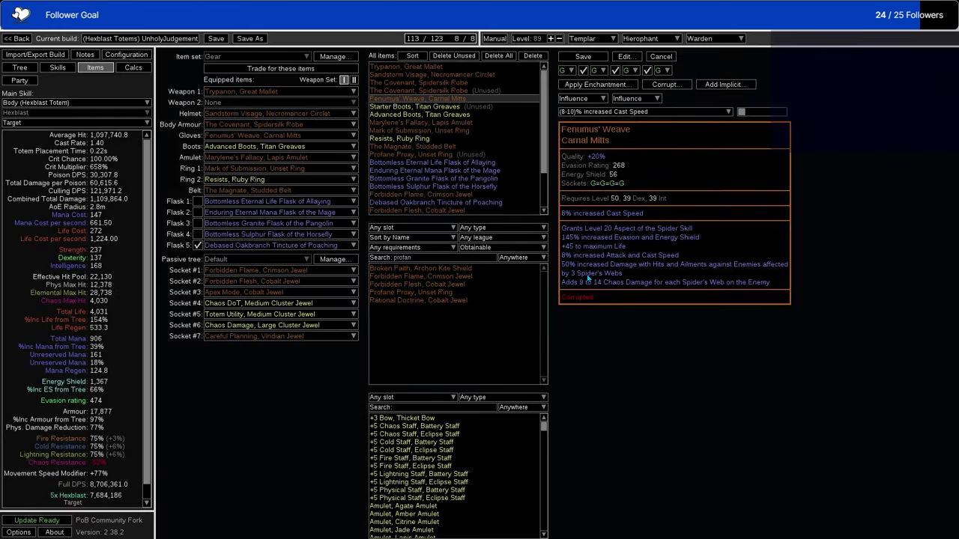
pyautogui.click(661, 56)
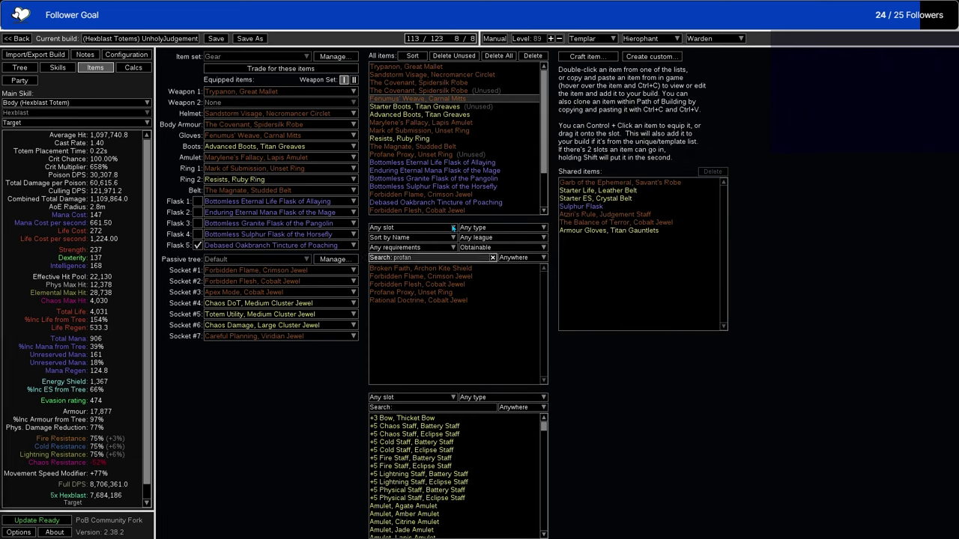
# Examine the Debased Oakbranch Tincture of Poaching in the fifth flask slot
pyautogui.moveTo(395, 151)
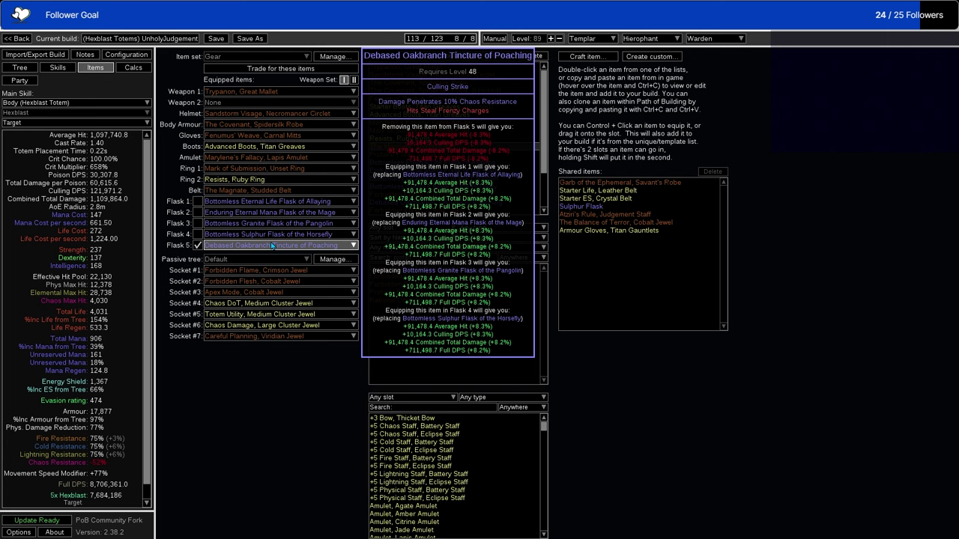
# Check how using Frenzy Charges affects the build in the configuration, switch them off again, and save the build
pyautogui.click(138, 56)
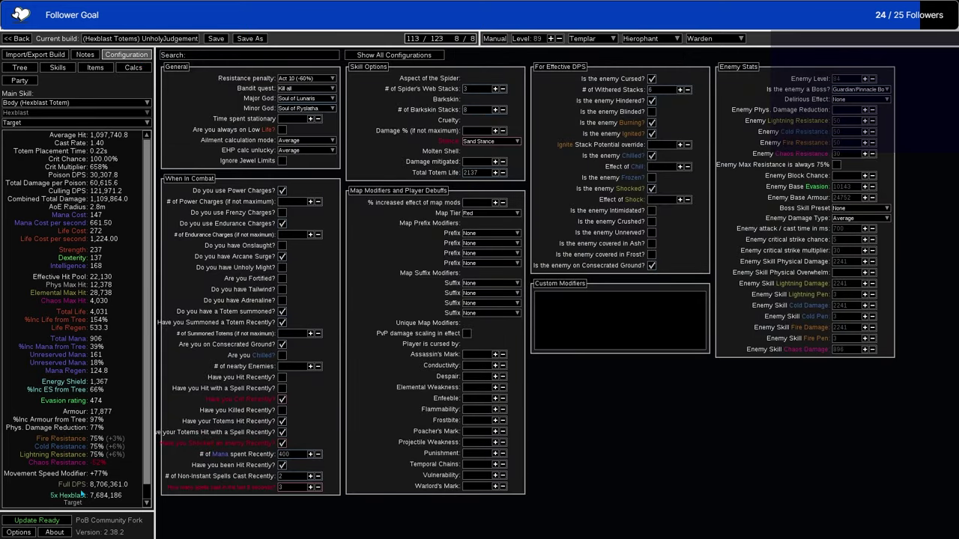
pyautogui.click(282, 212)
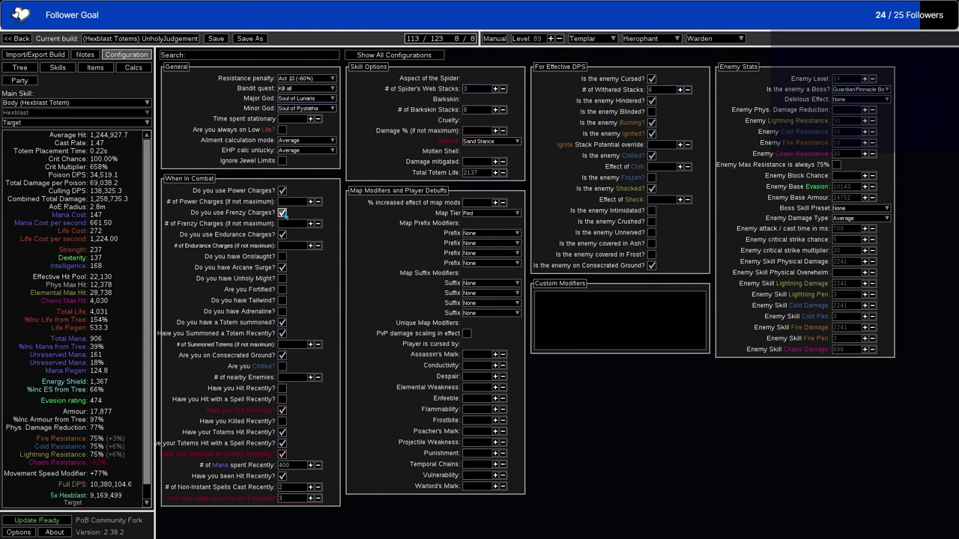
pyautogui.click(282, 213)
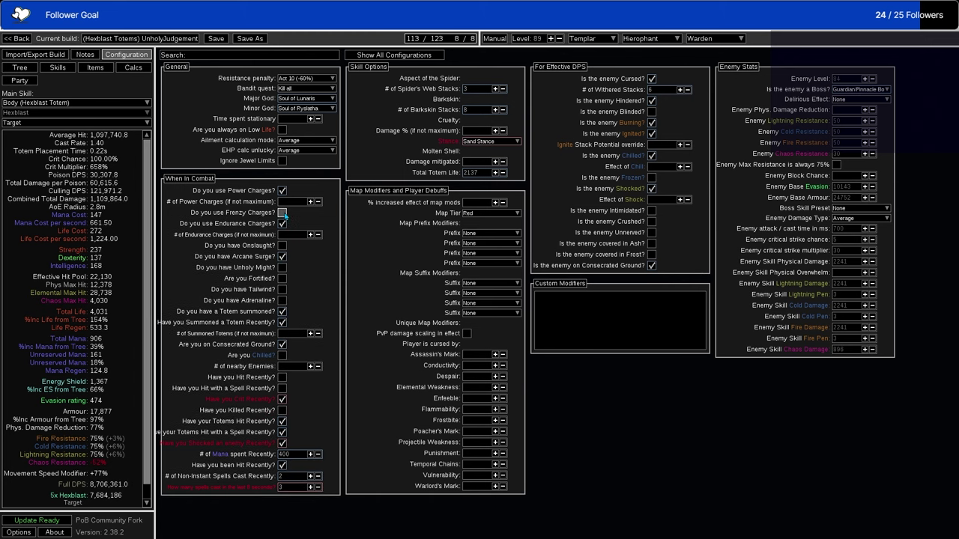
pyautogui.click(215, 39)
pyautogui.hotkey('ctrl', '3')
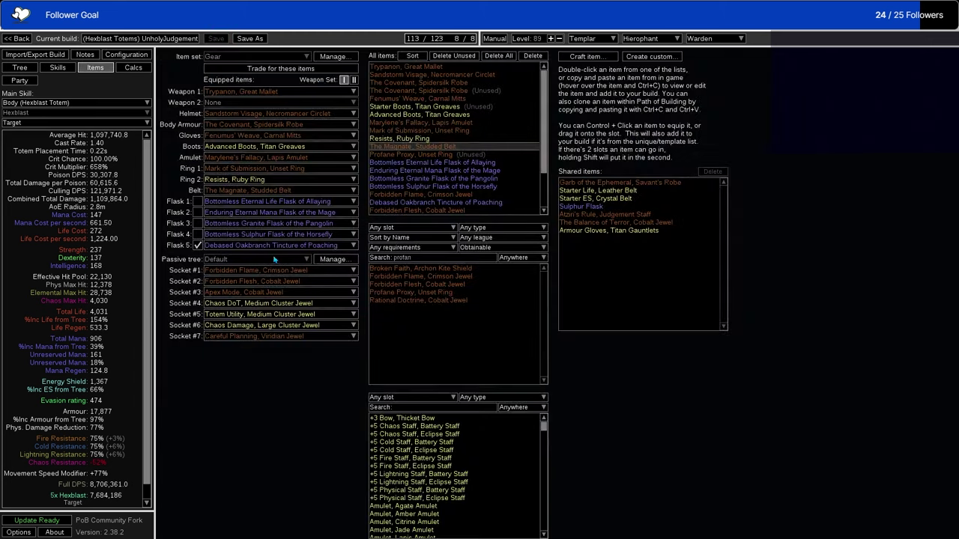
# Examine the equipped tincture, the Careful Planning jewel, and the sources of the dexterity requirement in the calculations
pyautogui.moveTo(277, 249)
pyautogui.moveTo(266, 340)
pyautogui.click(136, 68)
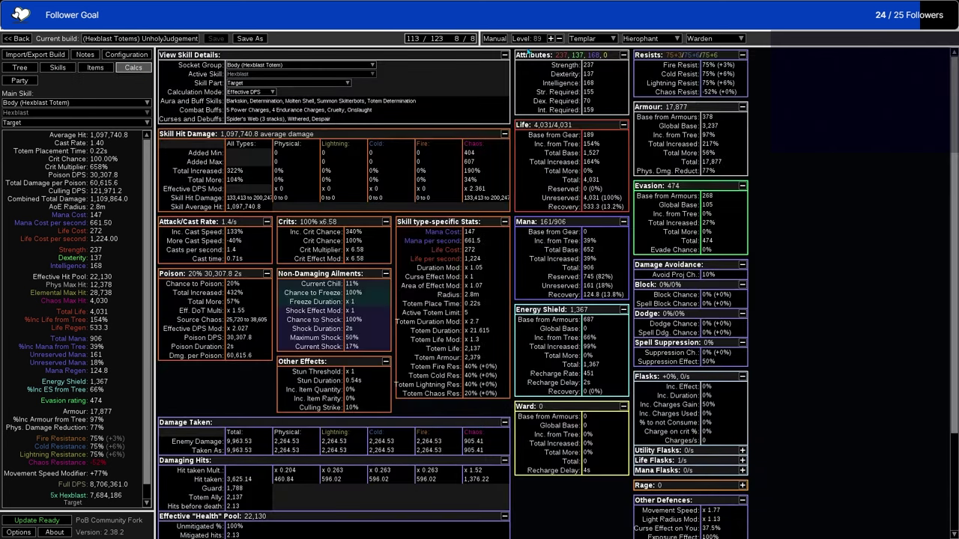
pyautogui.moveTo(597, 102)
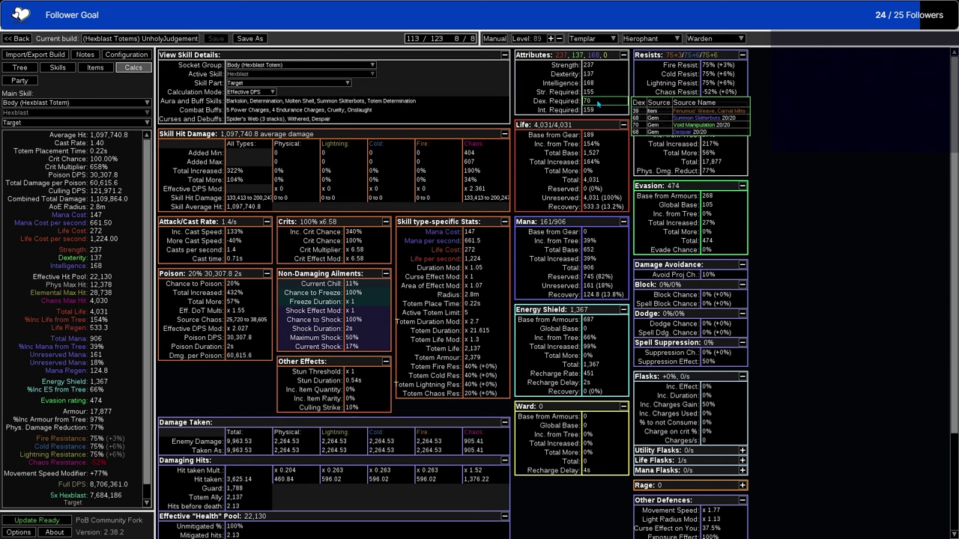
# Compare Hypothermia against Void Manipulation in the Body (Hexblast Totem) socket group by swapping which one is enabled, ending with Void Manipulation on
pyautogui.click(58, 67)
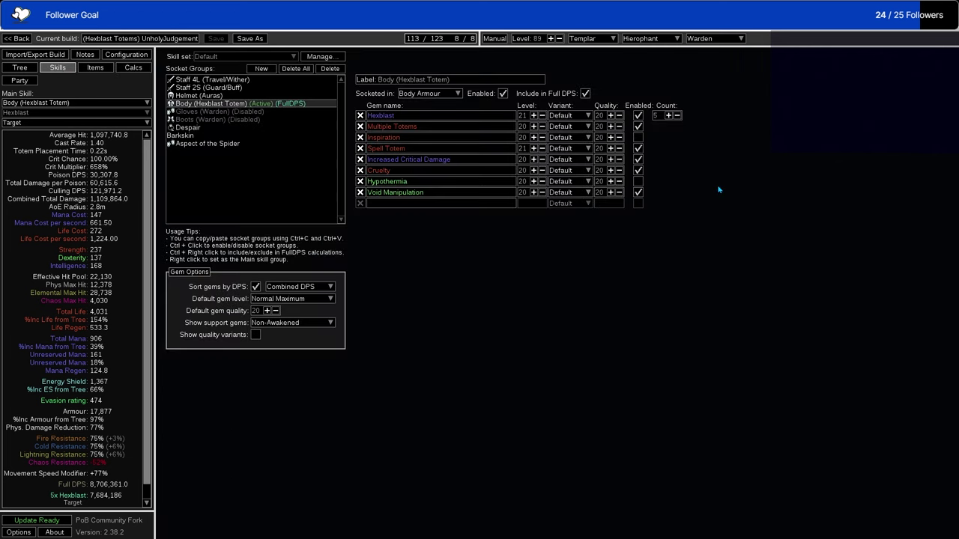
pyautogui.moveTo(637, 193)
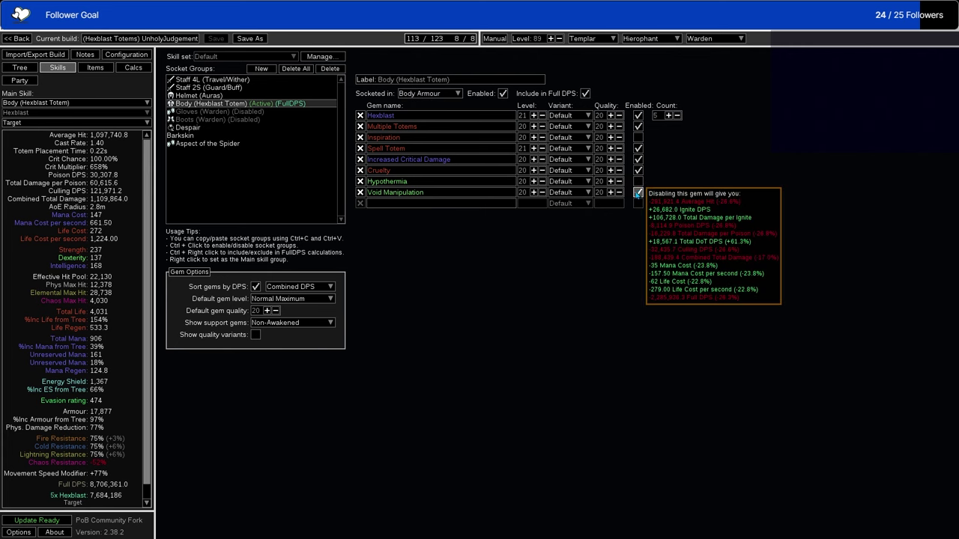
pyautogui.click(637, 192)
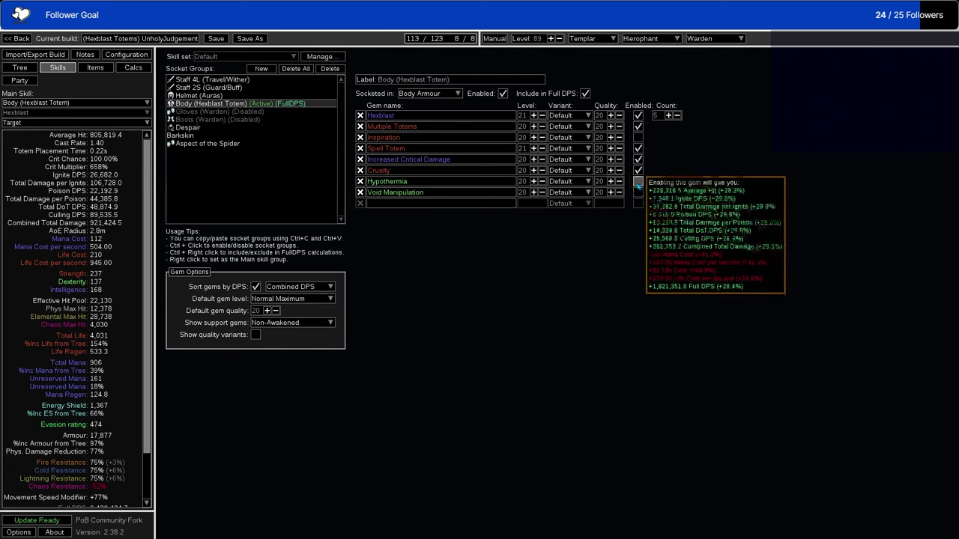
pyautogui.click(638, 182)
pyautogui.scroll(-2, 48, 319)
pyautogui.click(637, 192)
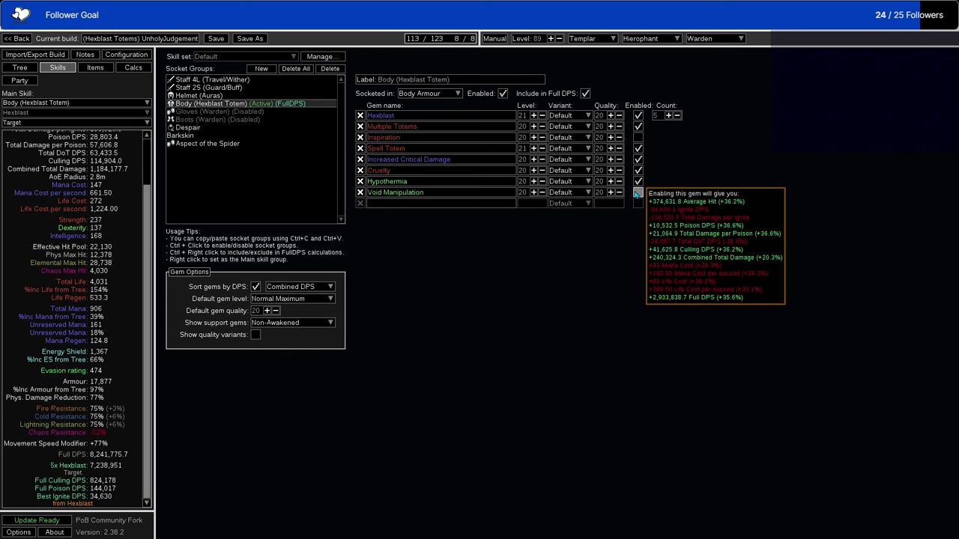
pyautogui.click(638, 181)
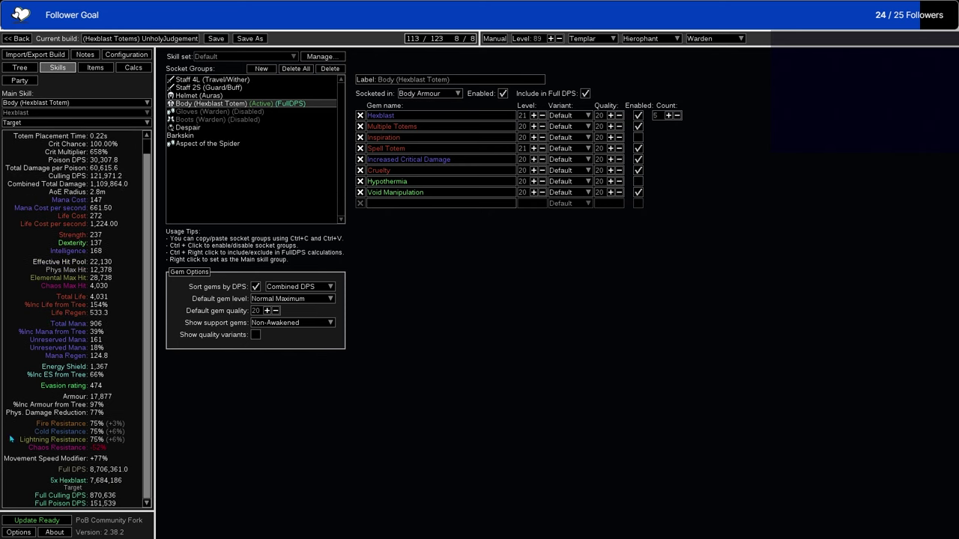
# Swap Void Manipulation for Hypothermia again, read both gems' details, and restore Void Manipulation with Hypothermia disabled
pyautogui.click(638, 192)
pyautogui.click(637, 181)
pyautogui.scroll(-2, 112, 404)
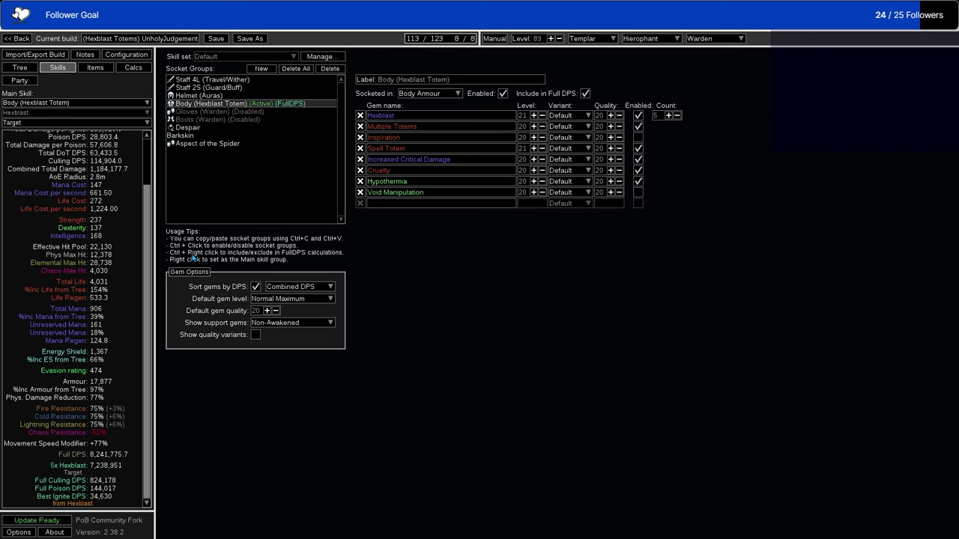
pyautogui.moveTo(446, 182)
pyautogui.moveTo(418, 193)
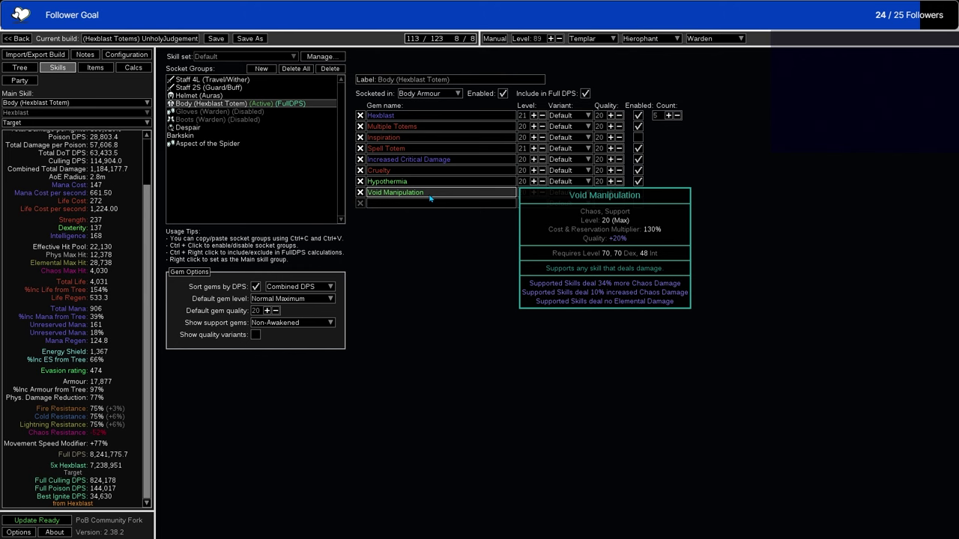
pyautogui.click(367, 193)
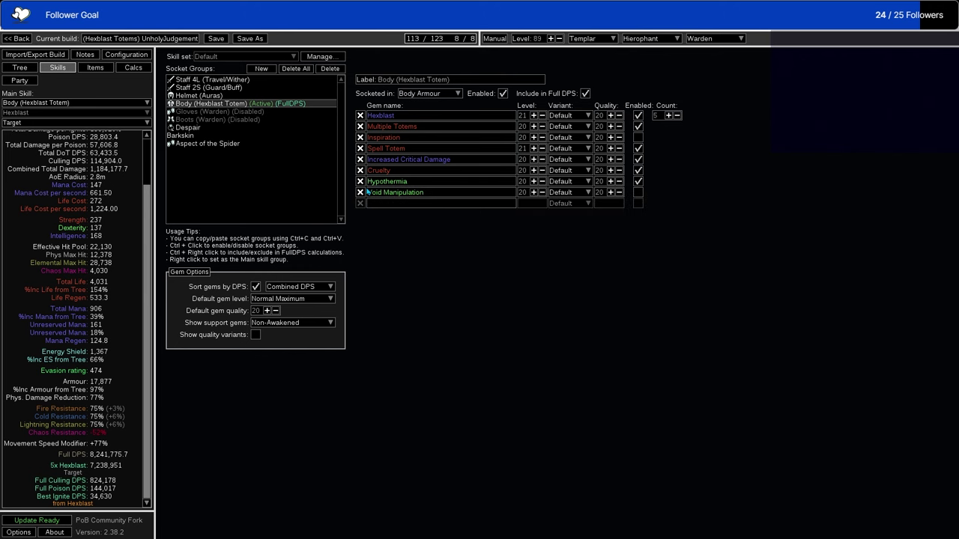
pyautogui.moveTo(384, 193)
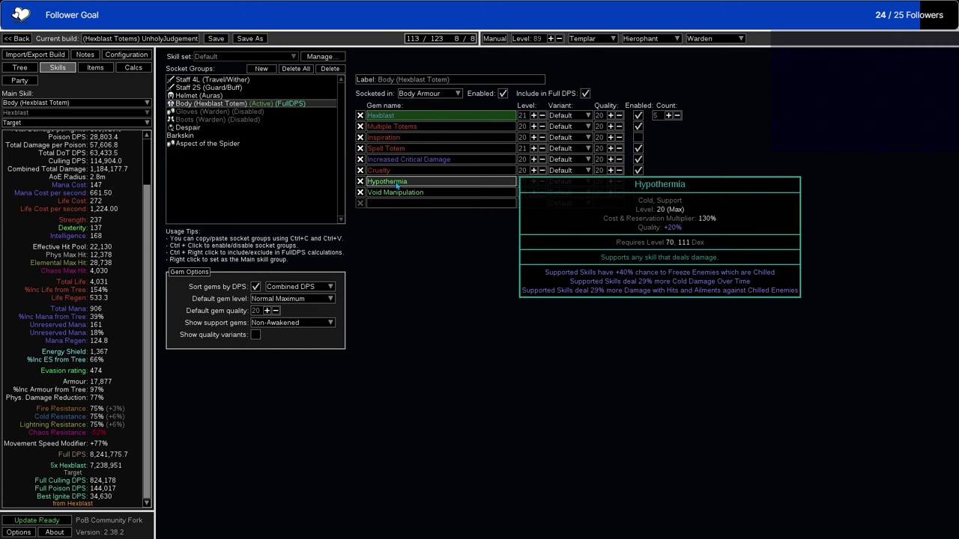
pyautogui.click(637, 193)
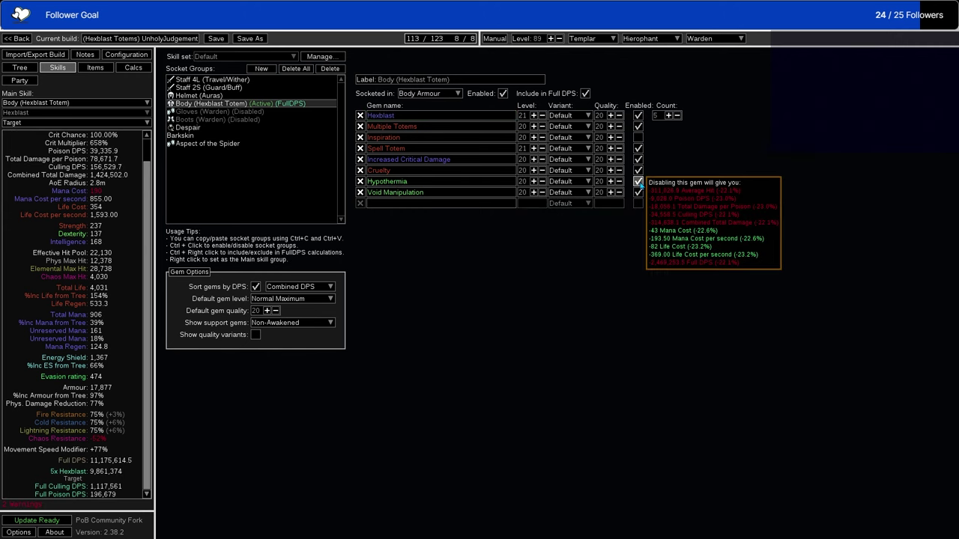
pyautogui.click(637, 182)
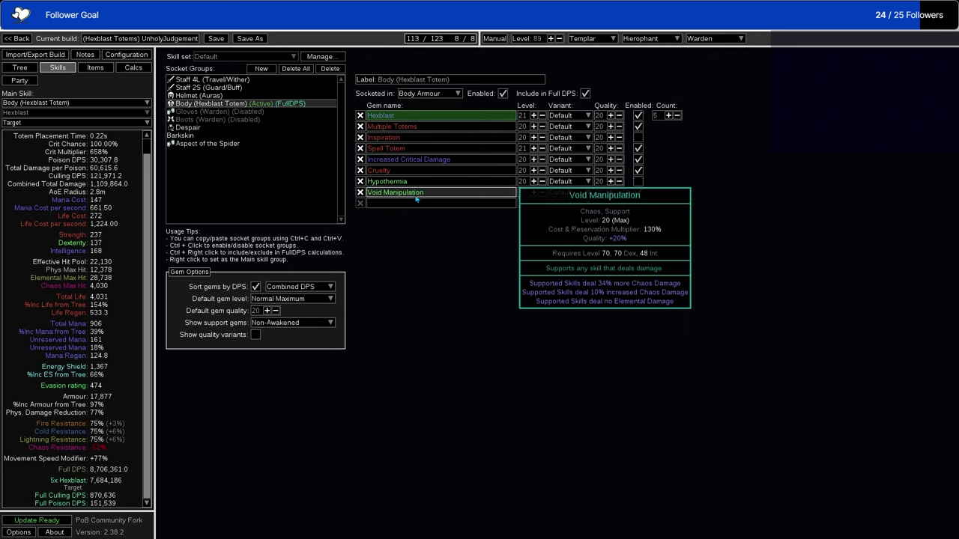
pyautogui.moveTo(431, 196)
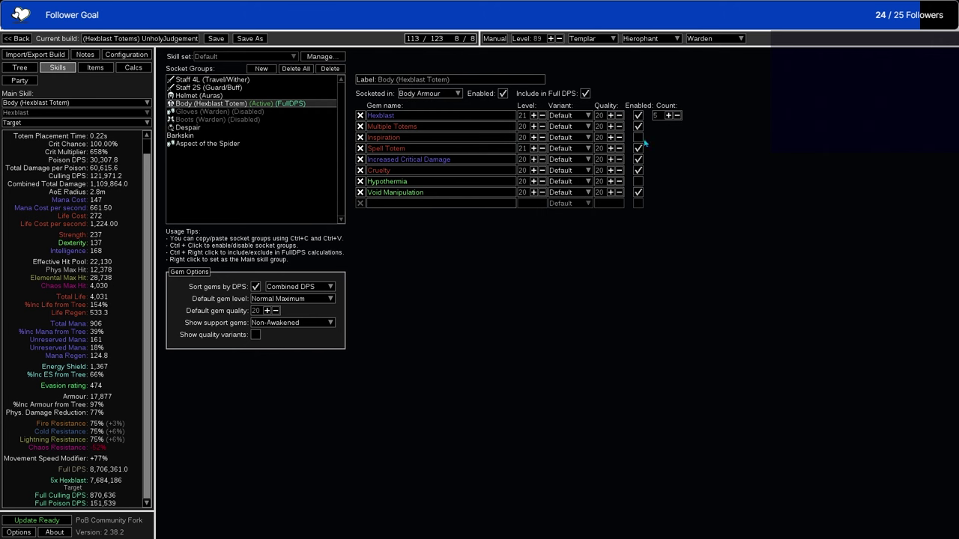
# Read the Inspiration support gem's details and test its effect on the mana and life costs, leaving it disabled
pyautogui.moveTo(639, 140)
pyautogui.moveTo(428, 138)
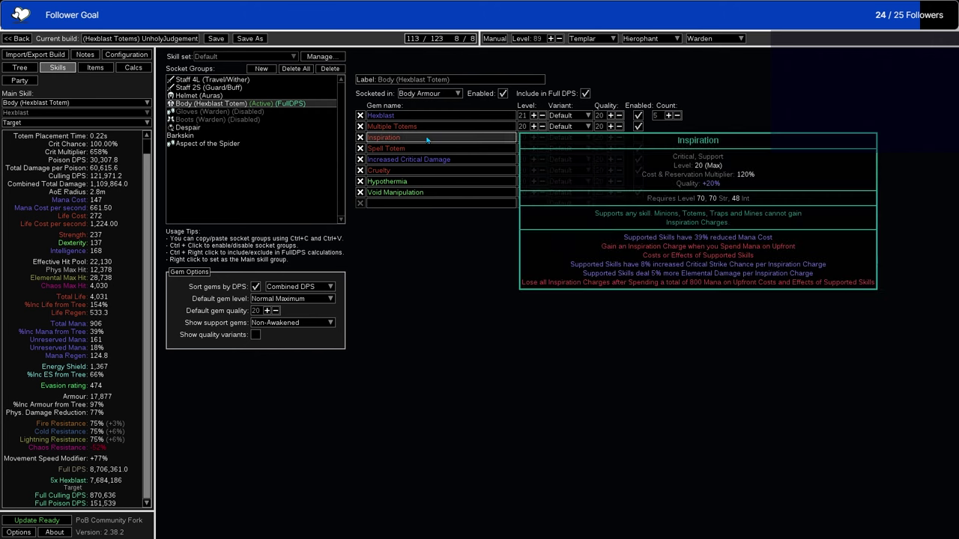
pyautogui.click(204, 191)
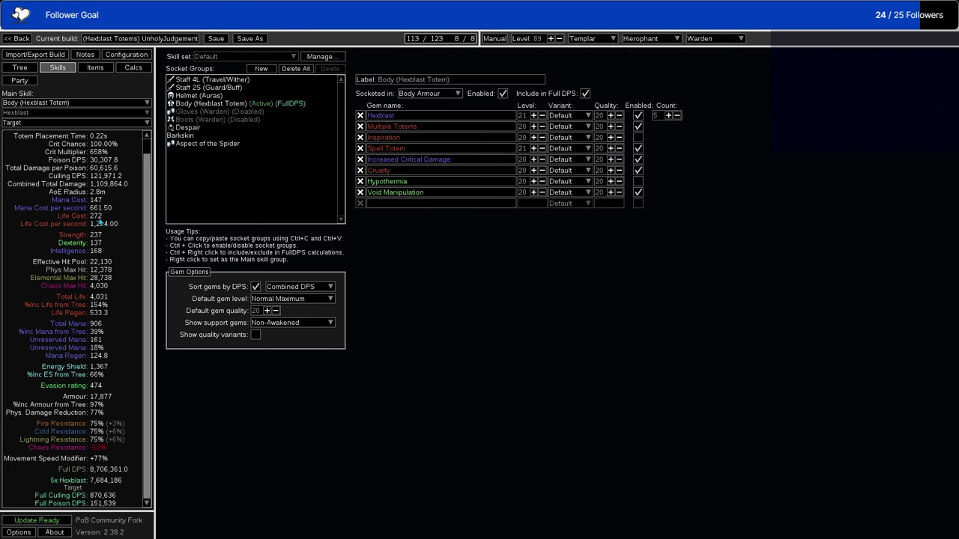
pyautogui.click(638, 138)
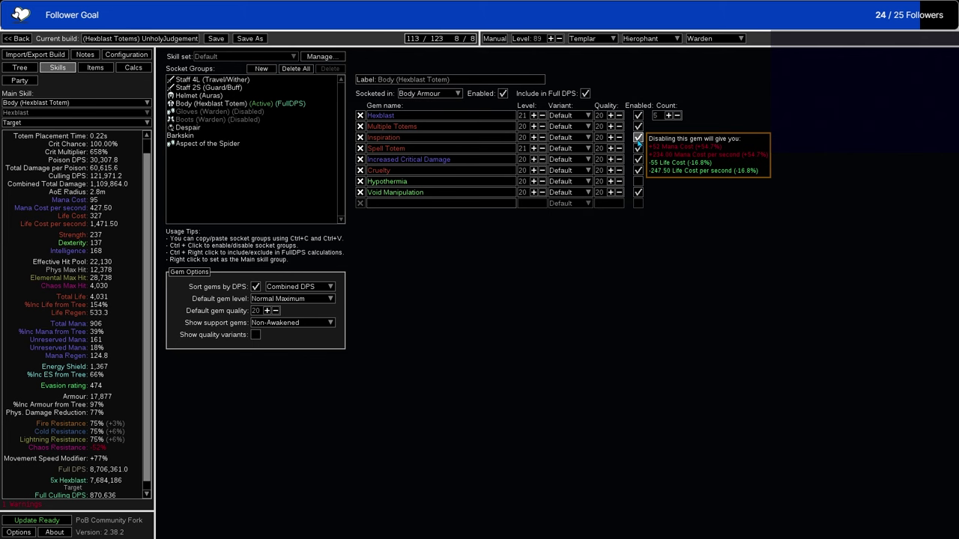
pyautogui.click(638, 138)
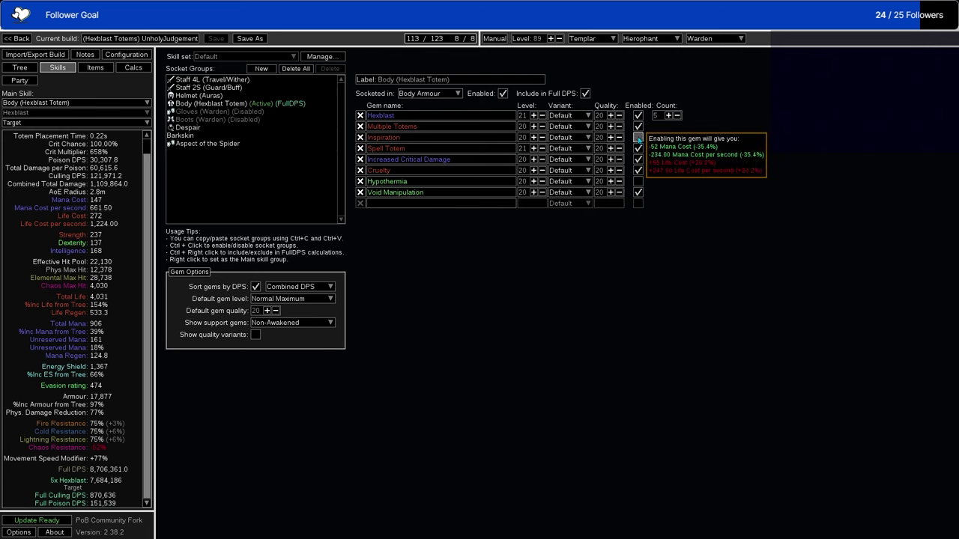
pyautogui.moveTo(439, 137)
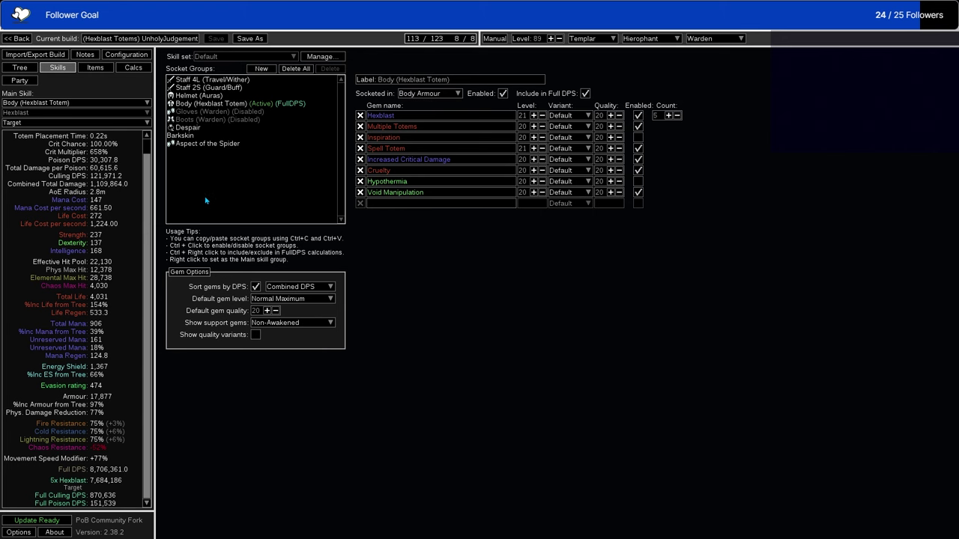
# Examine the Faster Casting and Wither gems in the Staff 4L (Travel/Wither) socket group
pyautogui.click(233, 79)
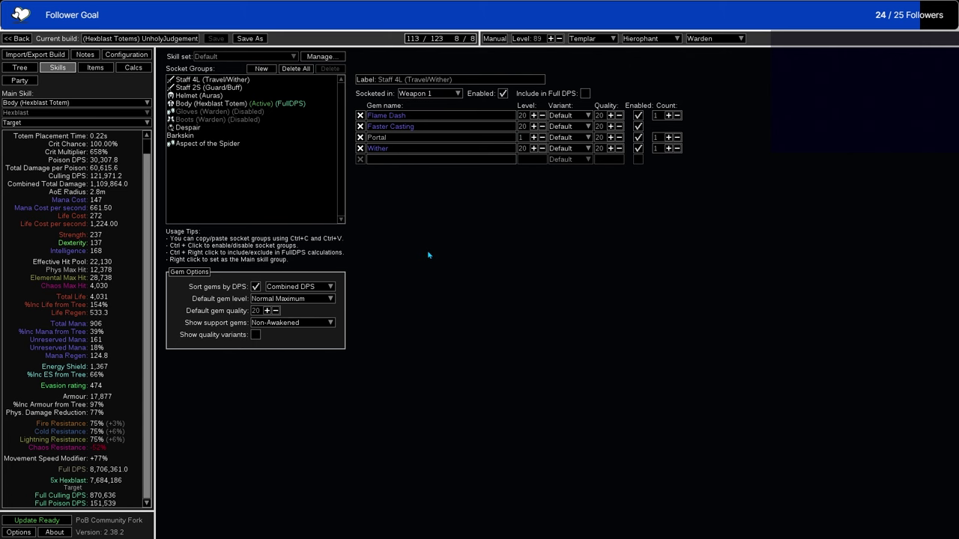
pyautogui.moveTo(404, 128)
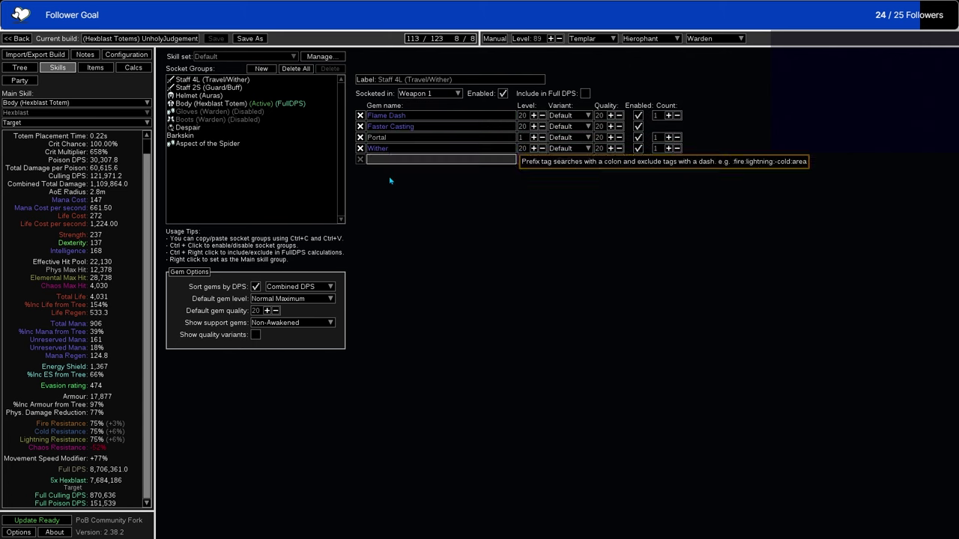
pyautogui.moveTo(401, 153)
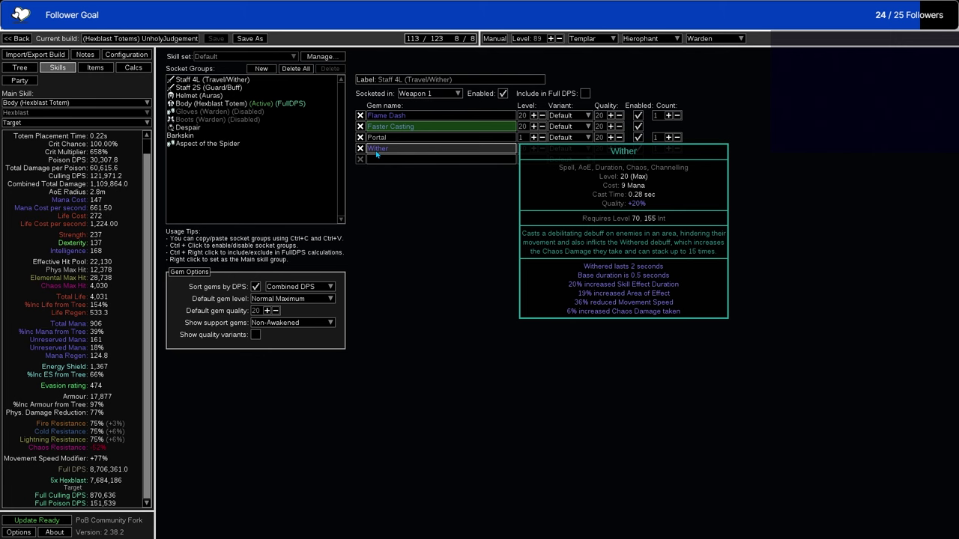
# Test the damage with 8 Withered stacks in the configuration, restore the count to 6, and save the build
pyautogui.click(126, 55)
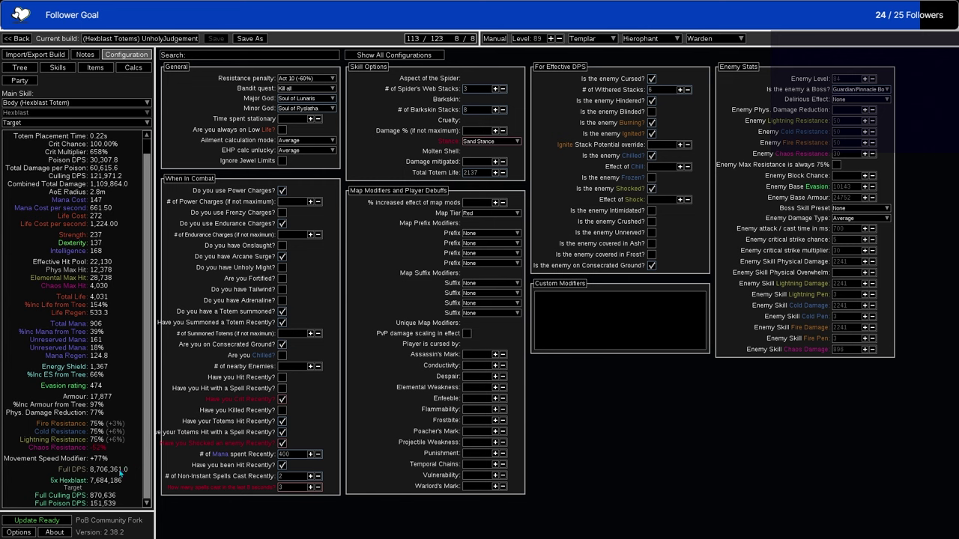
pyautogui.doubleClick(680, 89)
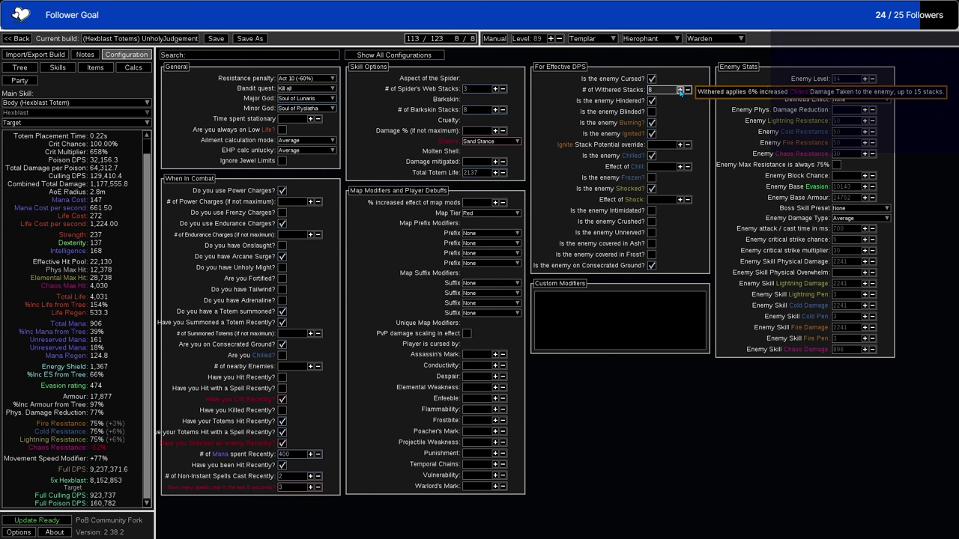
pyautogui.doubleClick(687, 89)
pyautogui.click(215, 38)
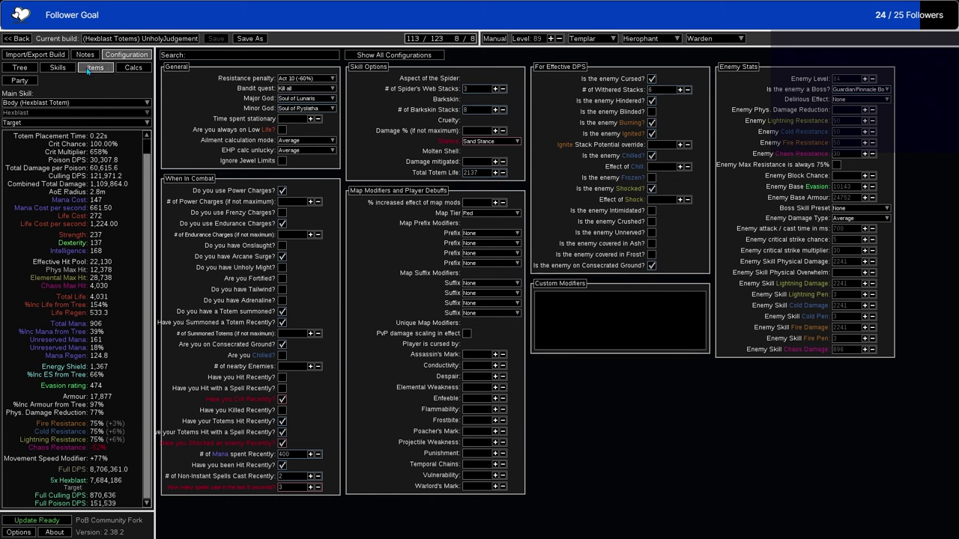
# Review the Staff 4L (Travel/Wither) and Staff 2S (Guard/Buff) socket groups, reading the Wither, Portal and Vaal Molten Shell gem details
pyautogui.click(67, 68)
pyautogui.click(210, 80)
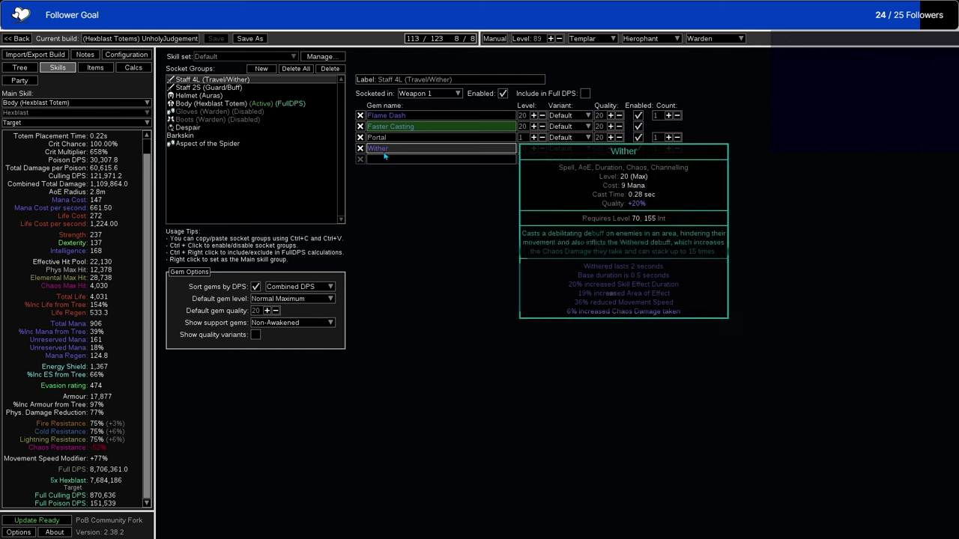
pyautogui.click(196, 87)
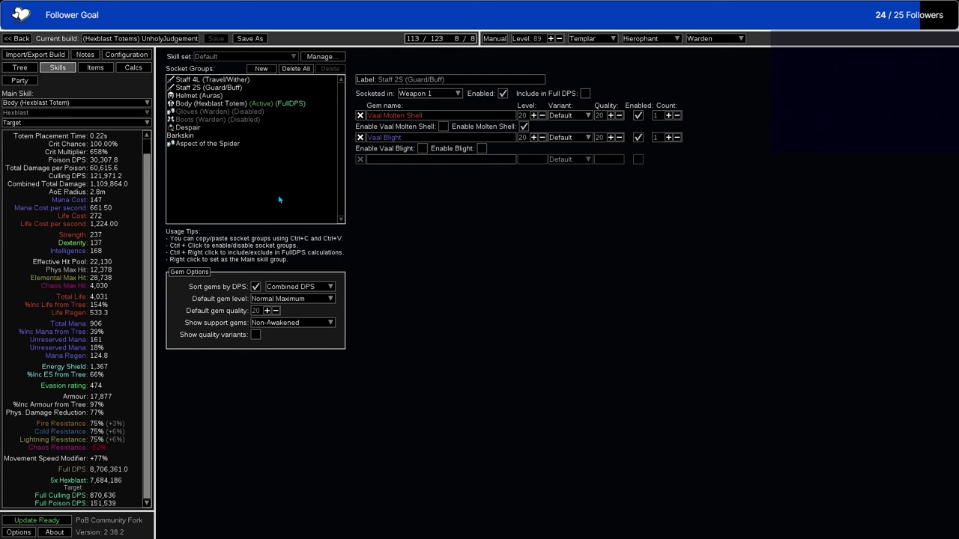
pyautogui.click(202, 80)
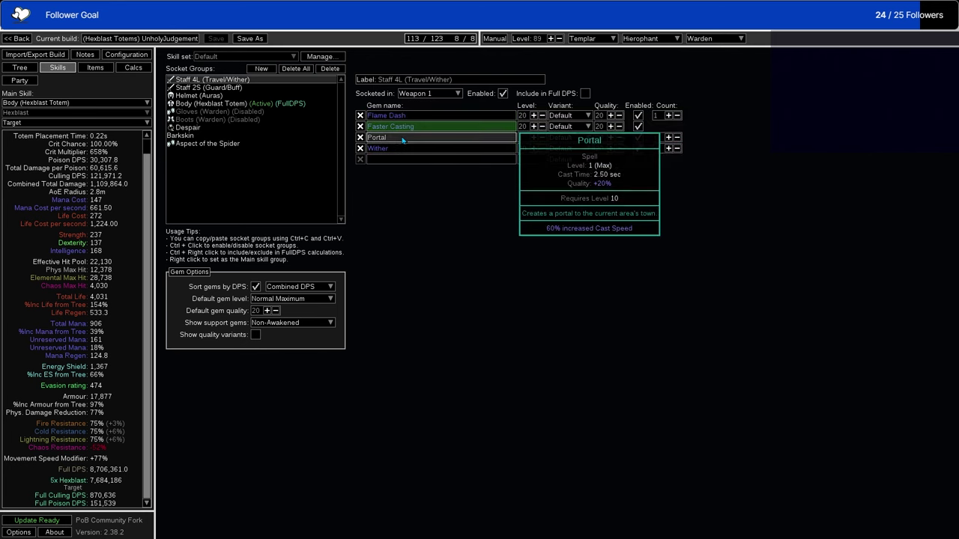
pyautogui.press('Down')
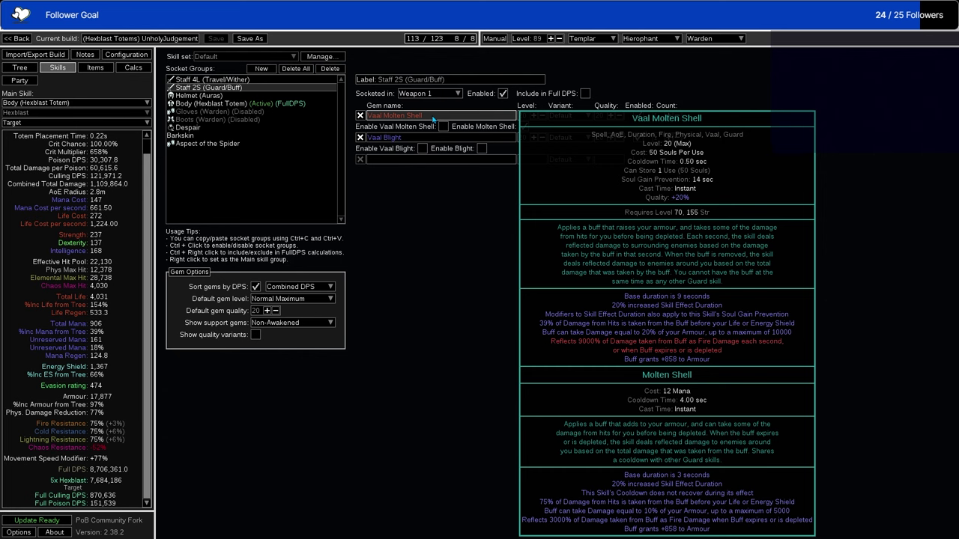
# Switch on Vaal Righteous Fire in the Helmet (Auras) socket group to check its damage contribution
pyautogui.press('Down')
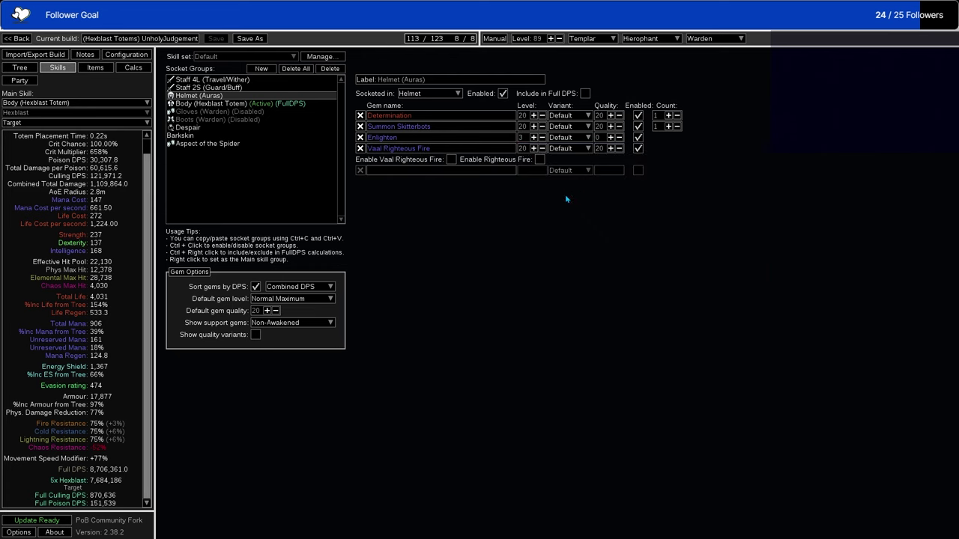
pyautogui.click(452, 159)
pyautogui.click(452, 159)
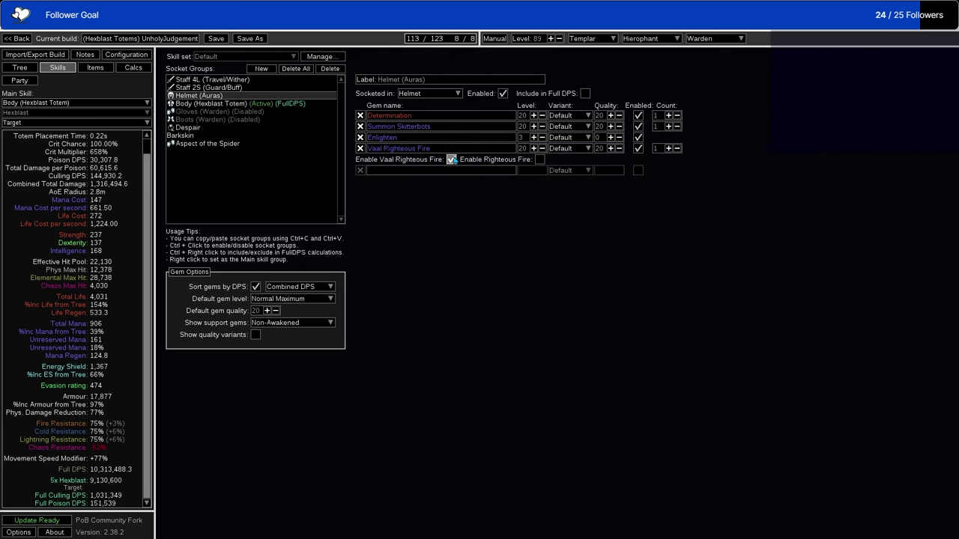
# Compare the build's damage with Vaal Righteous Fire enabled and disabled, leaving it disabled in the Helmet (Auras) group
pyautogui.click(451, 159)
pyautogui.click(452, 159)
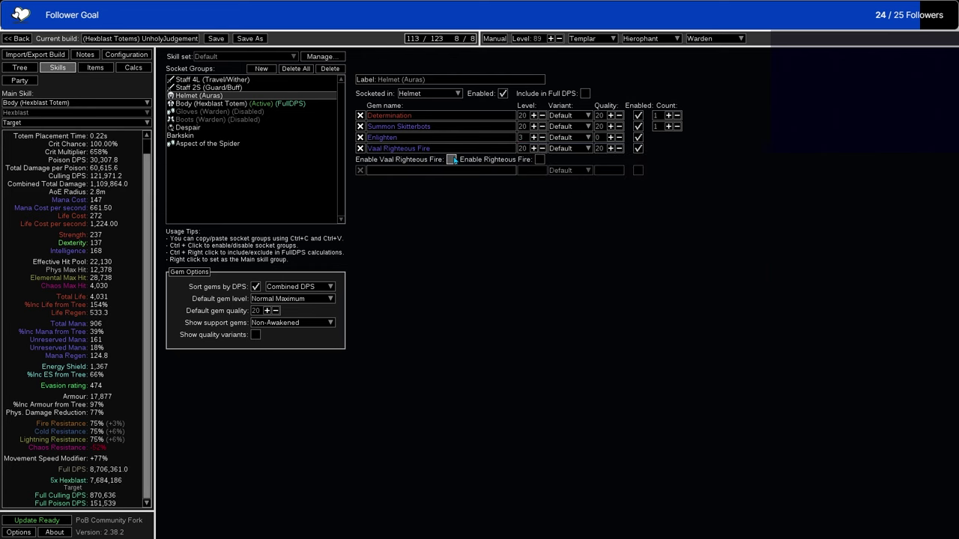
pyautogui.click(452, 159)
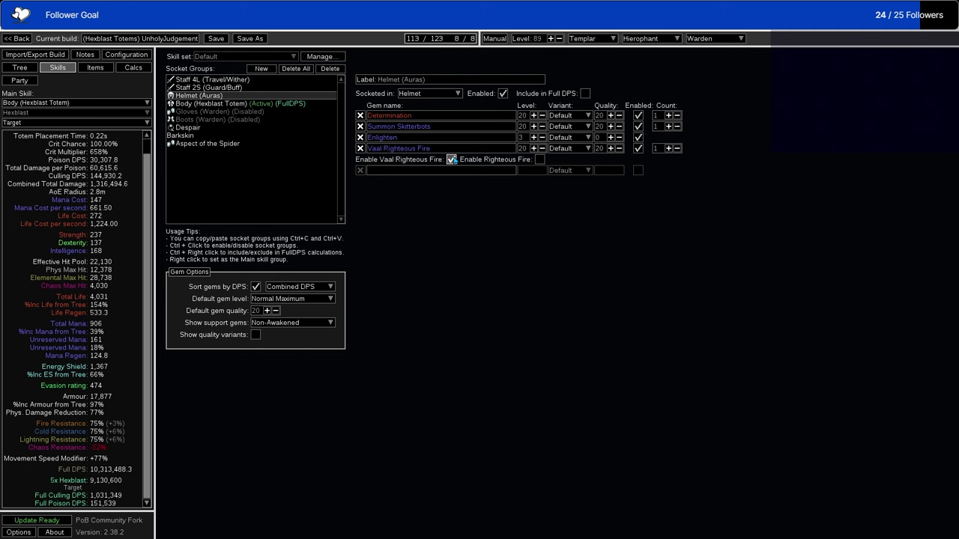
pyautogui.click(451, 160)
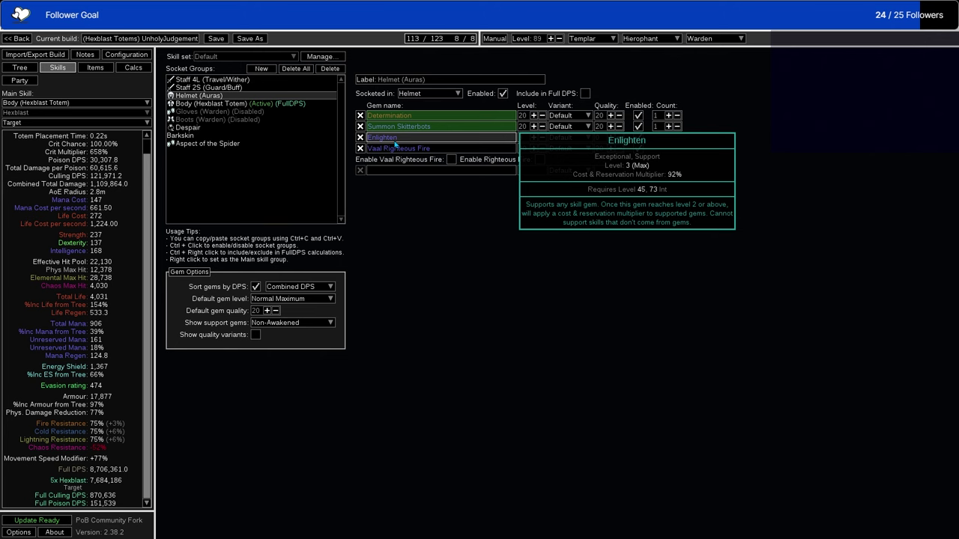
# Read the Sanctuary of Thought and Ritual of Awakening nodes in the Hierophant ascendancy, and return to the Helmet (Auras) socket group
pyautogui.click(19, 68)
pyautogui.scroll(2, 374, 188)
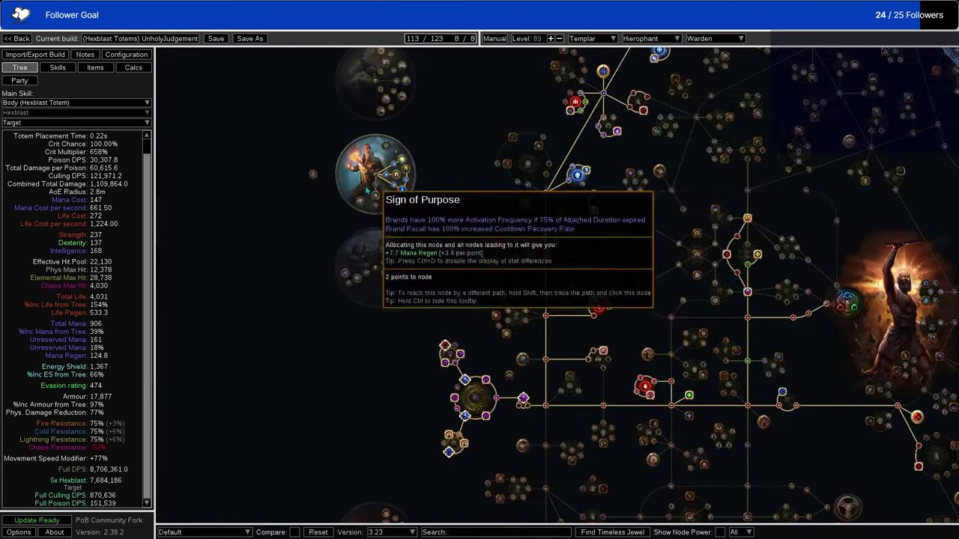
pyautogui.scroll(2, 366, 183)
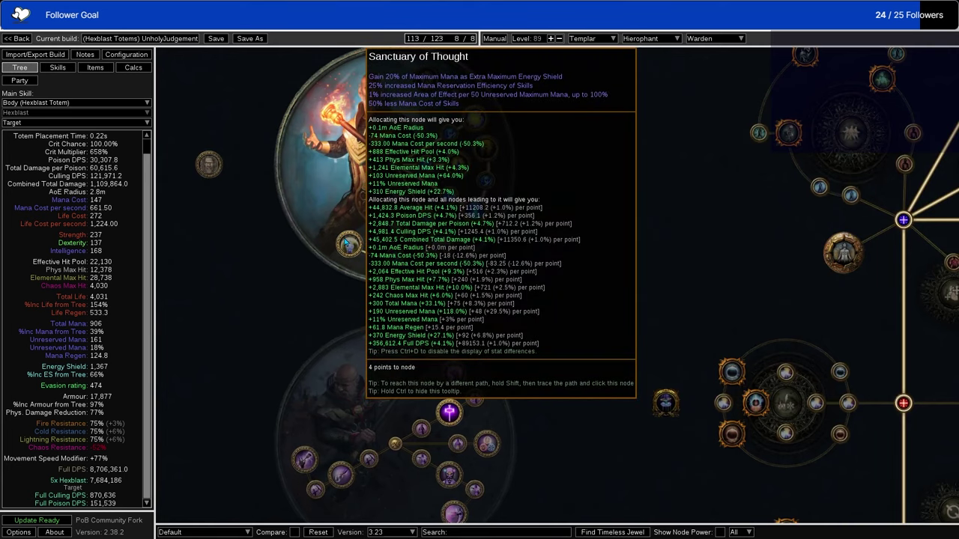
pyautogui.moveTo(493, 153)
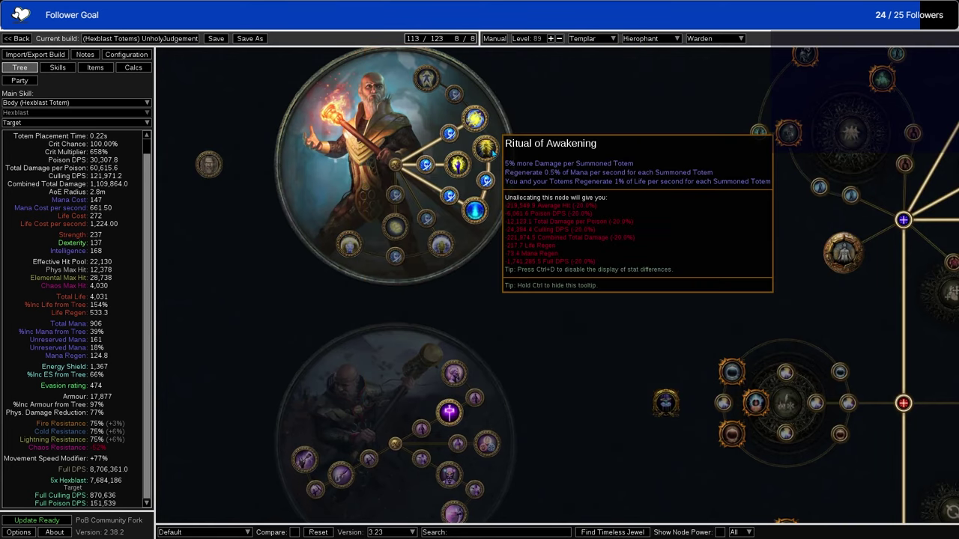
pyautogui.click(54, 69)
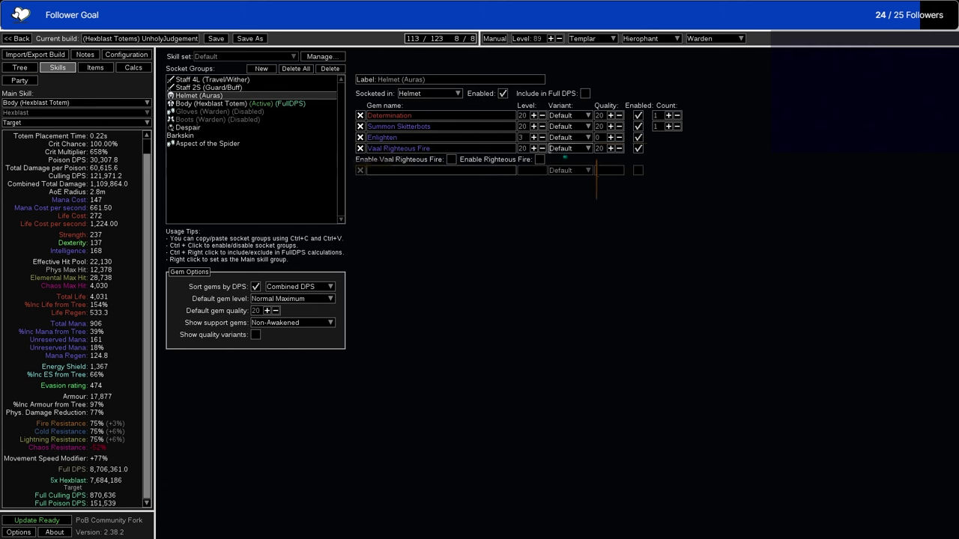
pyautogui.moveTo(385, 140)
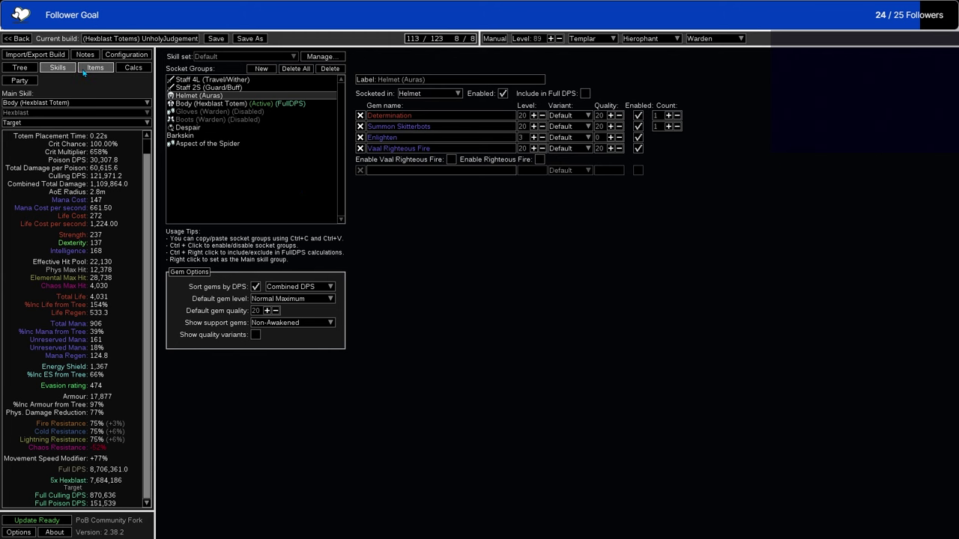
# Examine the Disciple of the Slaughter notable at the southern edge of the passive tree
pyautogui.click(19, 68)
pyautogui.moveTo(542, 371); pyautogui.dragTo(498, 229)
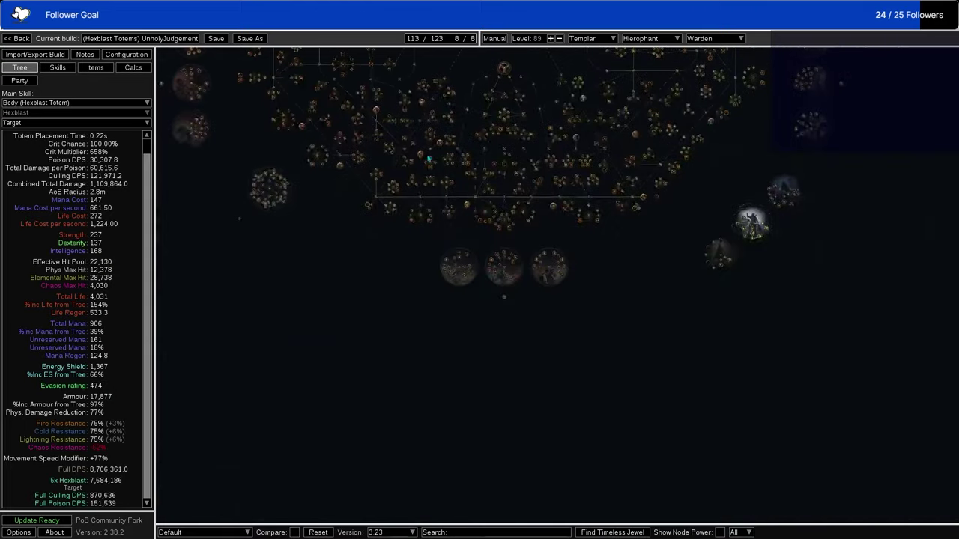
pyautogui.scroll(3, 498, 229)
pyautogui.moveTo(467, 278); pyautogui.dragTo(412, 287)
pyautogui.scroll(3, 475, 283)
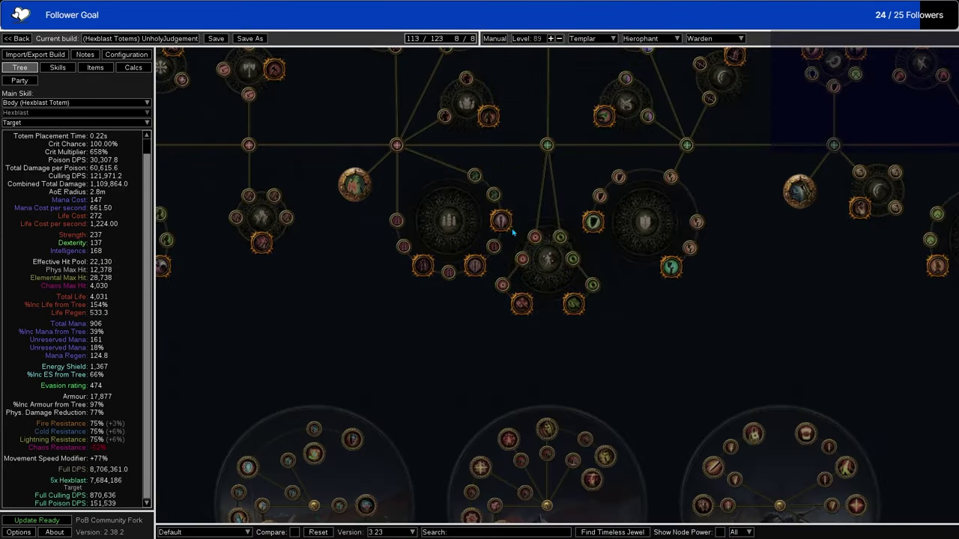
pyautogui.moveTo(507, 225)
pyautogui.moveTo(577, 313)
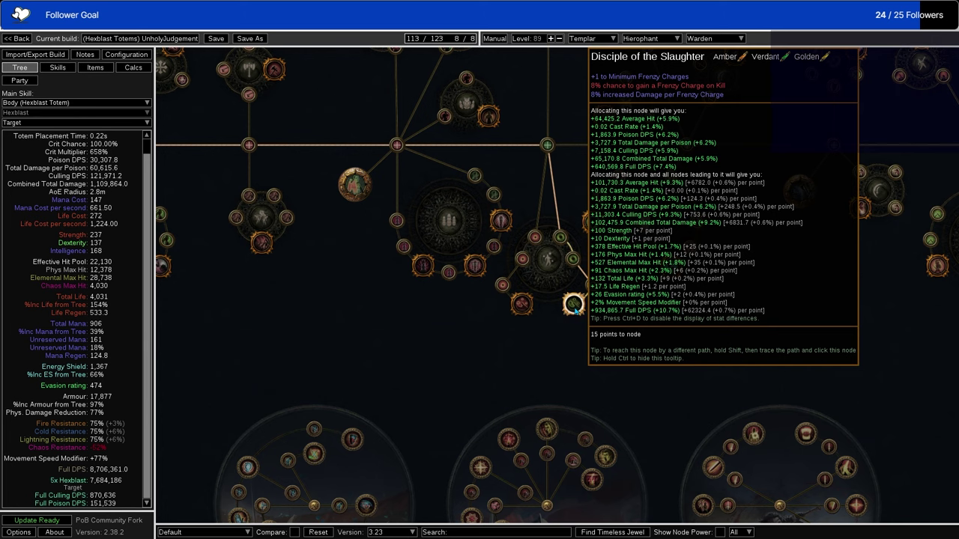
# Read the item-granted Sanctuary node below the Hierophant ascendancy and save the build
pyautogui.scroll(-5, 573, 307)
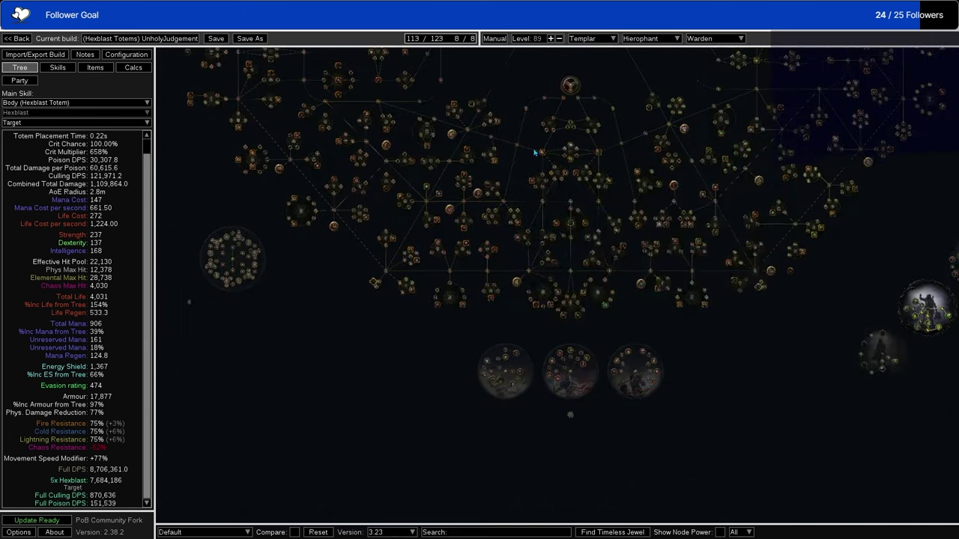
pyautogui.moveTo(608, 362); pyautogui.dragTo(737, 406)
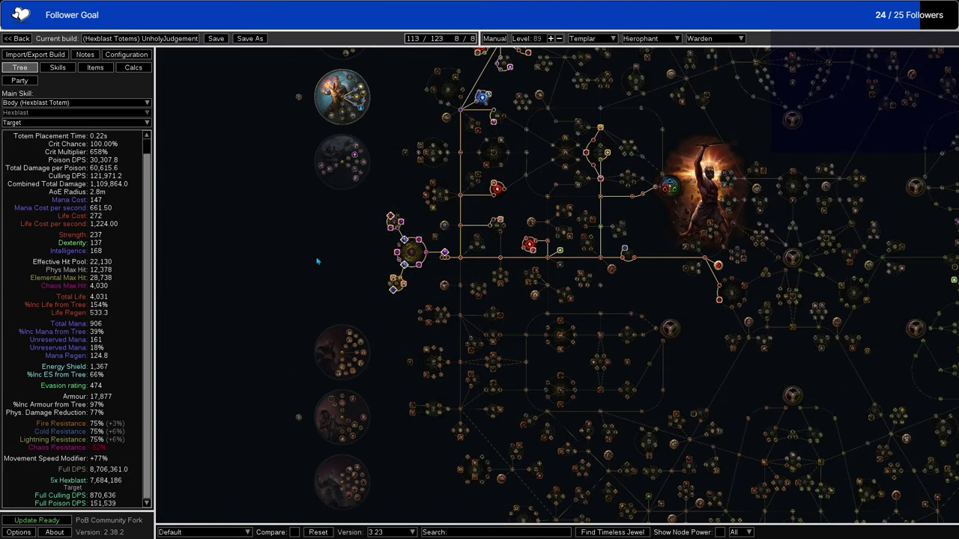
pyautogui.moveTo(357, 158)
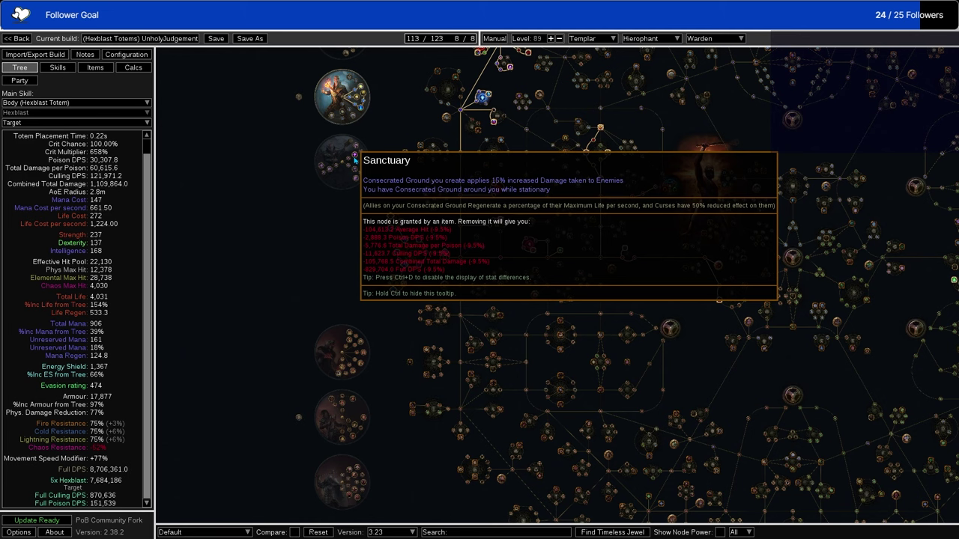
pyautogui.moveTo(392, 174); pyautogui.dragTo(384, 265)
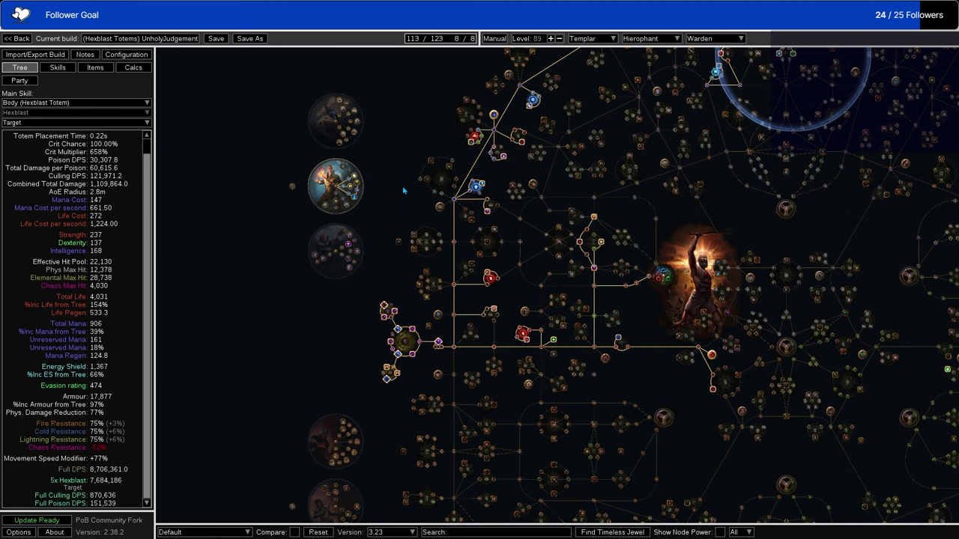
pyautogui.click(216, 38)
pyautogui.moveTo(379, 205); pyautogui.dragTo(264, 292)
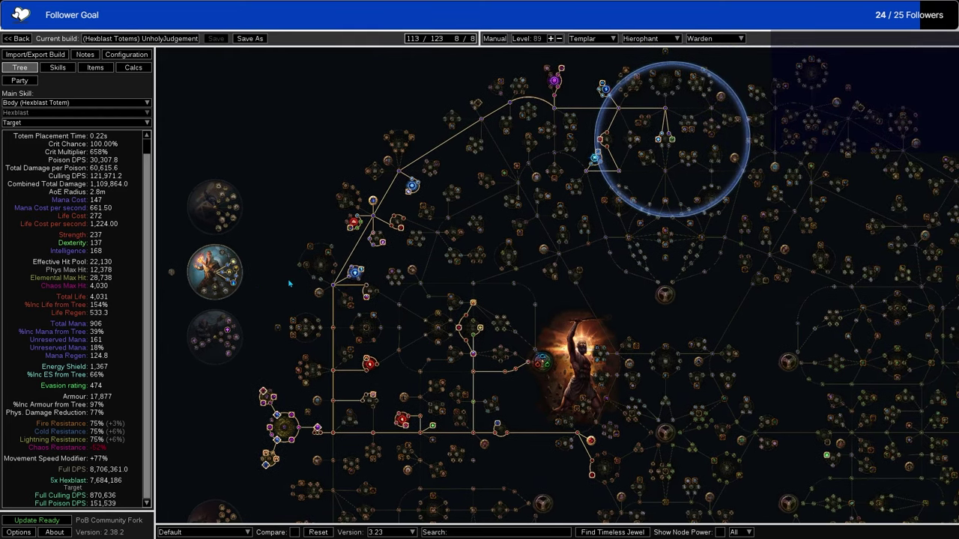
pyautogui.moveTo(588, 308)
pyautogui.mouseDown()
pyautogui.moveTo(571, 315)
pyautogui.moveTo(571, 301)
pyautogui.moveTo(587, 308)
pyautogui.mouseUp()
# Review the Body (Hexblast Totem) socket group, checking the contributions of Spell Totem and Increased Critical Damage and the details of Void Manipulation
pyautogui.click(58, 68)
pyautogui.click(291, 218)
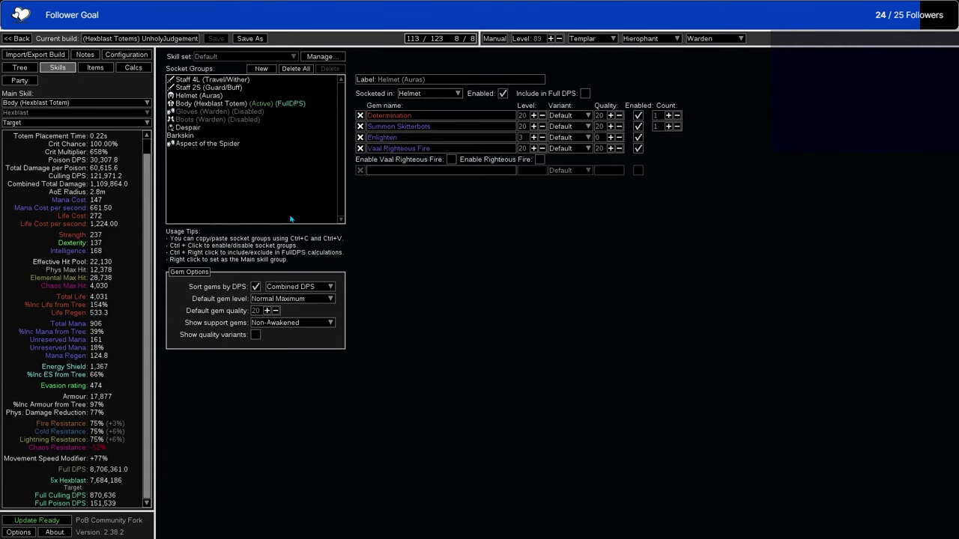
pyautogui.click(285, 103)
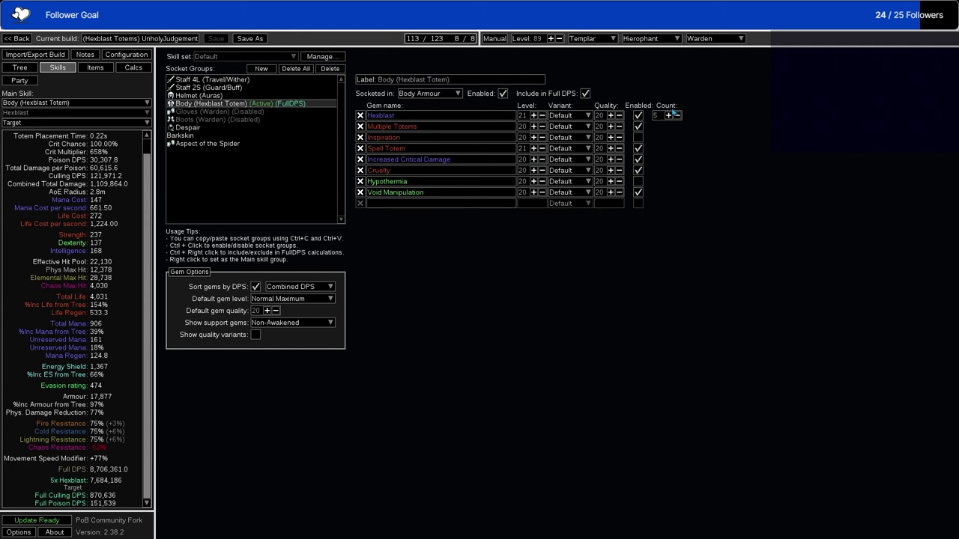
pyautogui.moveTo(640, 150)
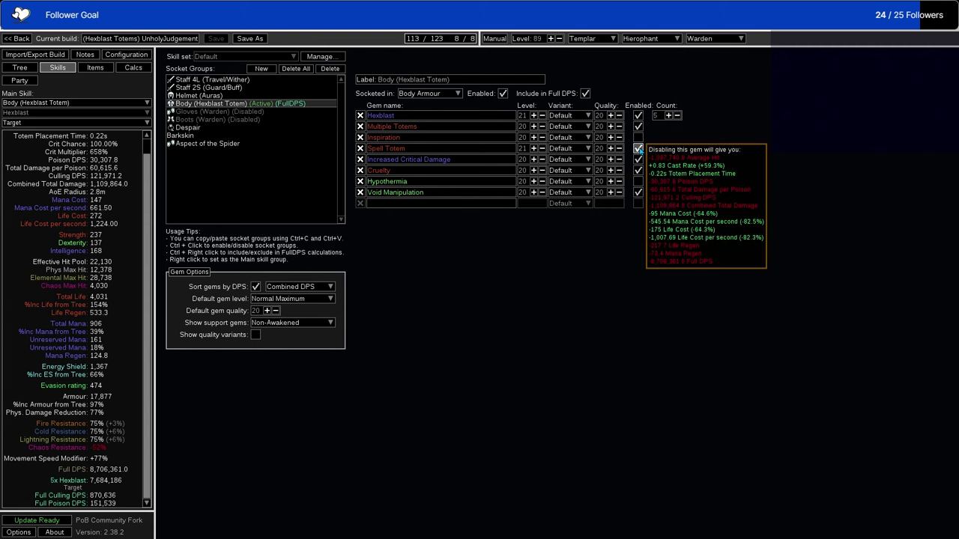
pyautogui.moveTo(641, 132)
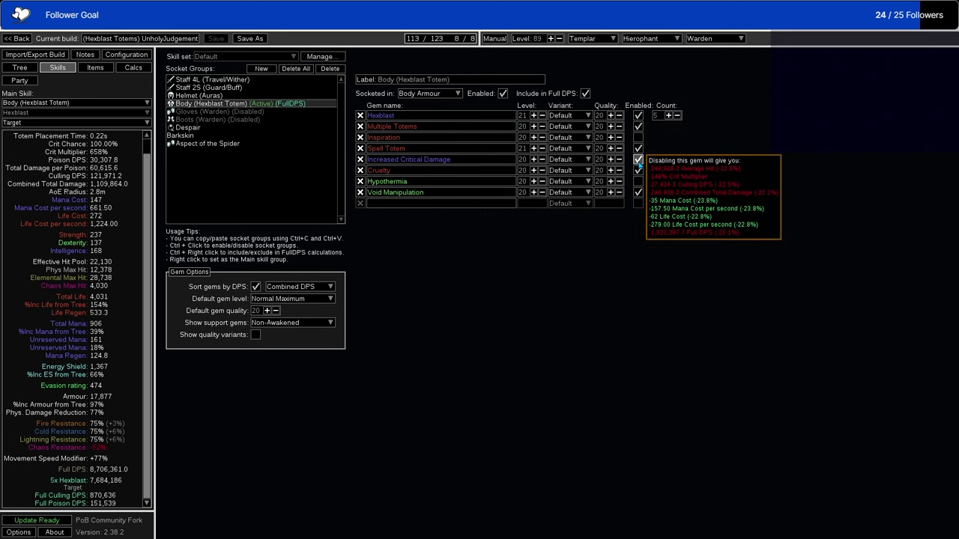
pyautogui.moveTo(484, 159)
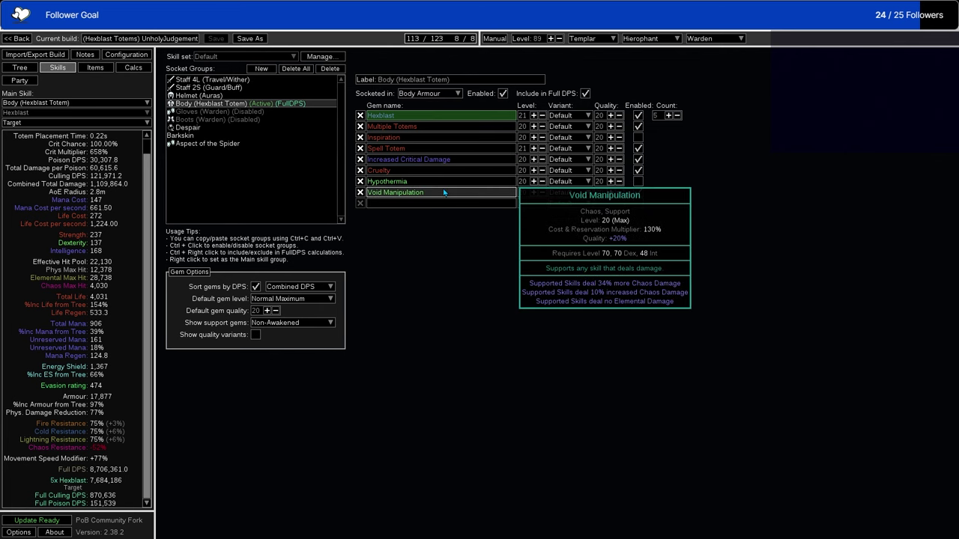
pyautogui.moveTo(449, 184)
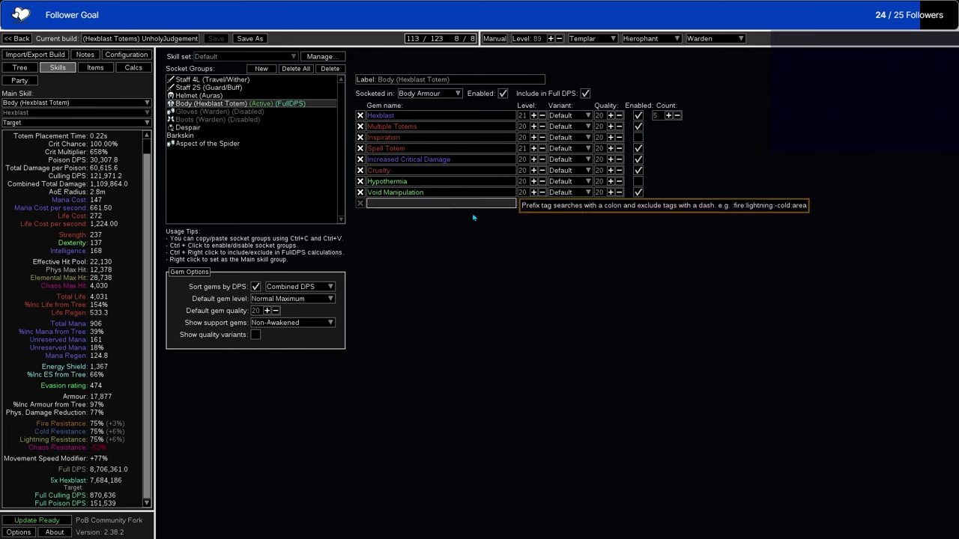
pyautogui.moveTo(395, 194)
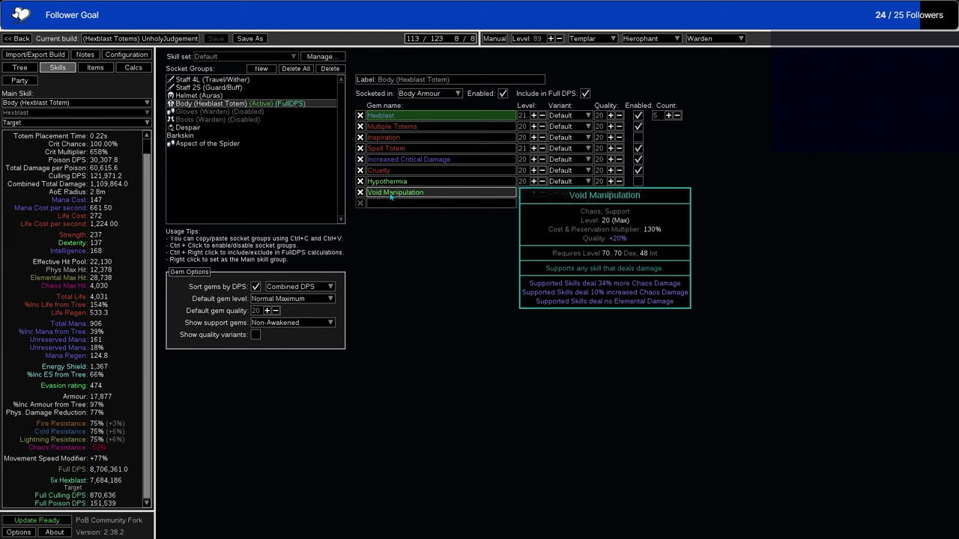
# Review the Despair, Barkskin and Aspect of the Spider socket groups and read the Despair gem's details
pyautogui.click(188, 127)
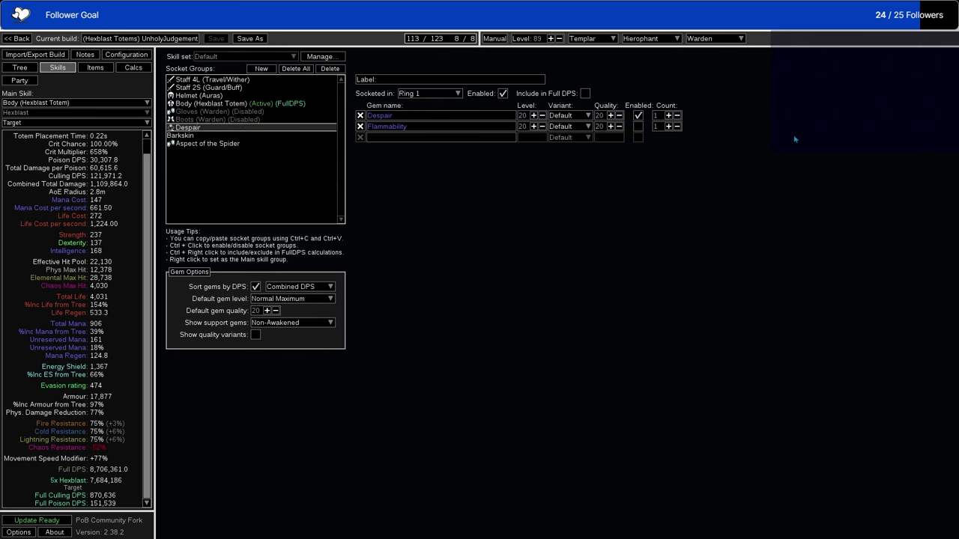
pyautogui.moveTo(389, 120)
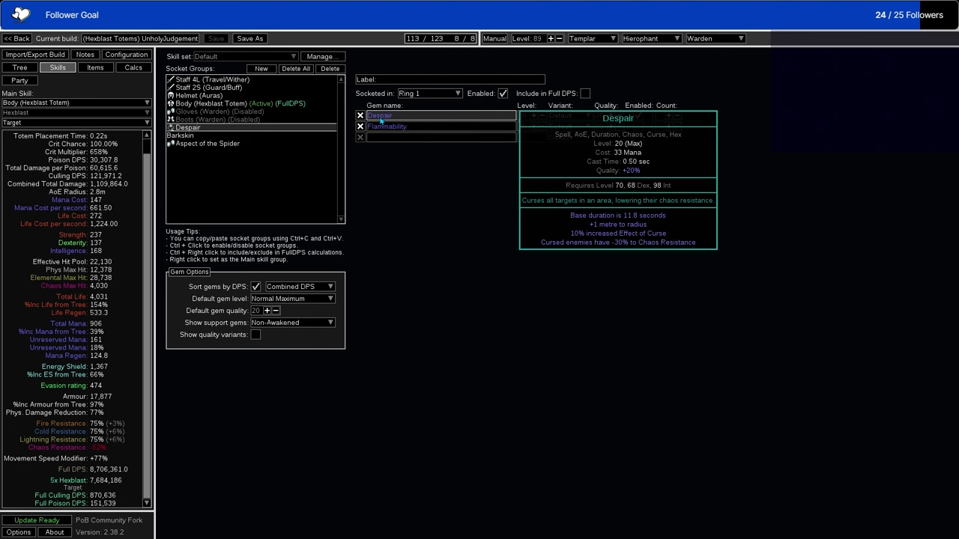
pyautogui.click(184, 135)
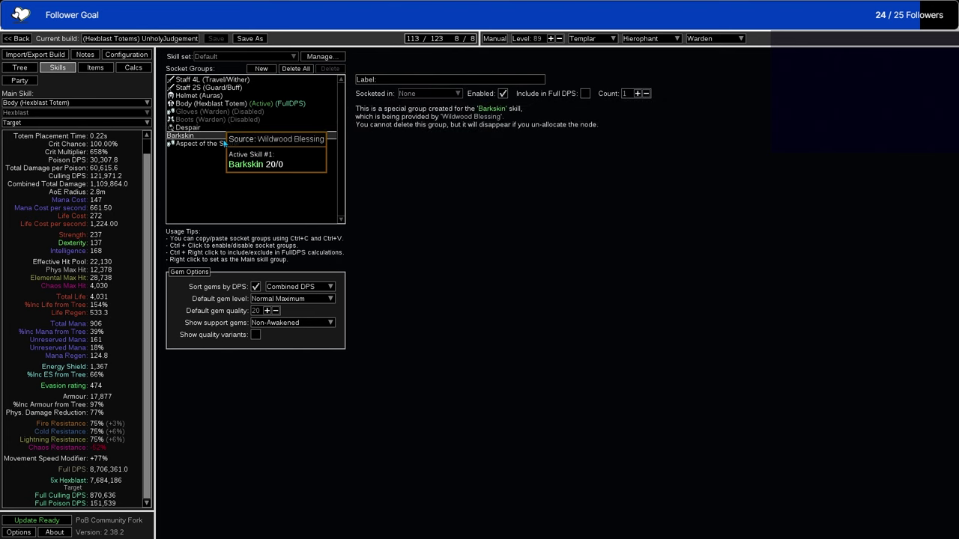
pyautogui.click(204, 147)
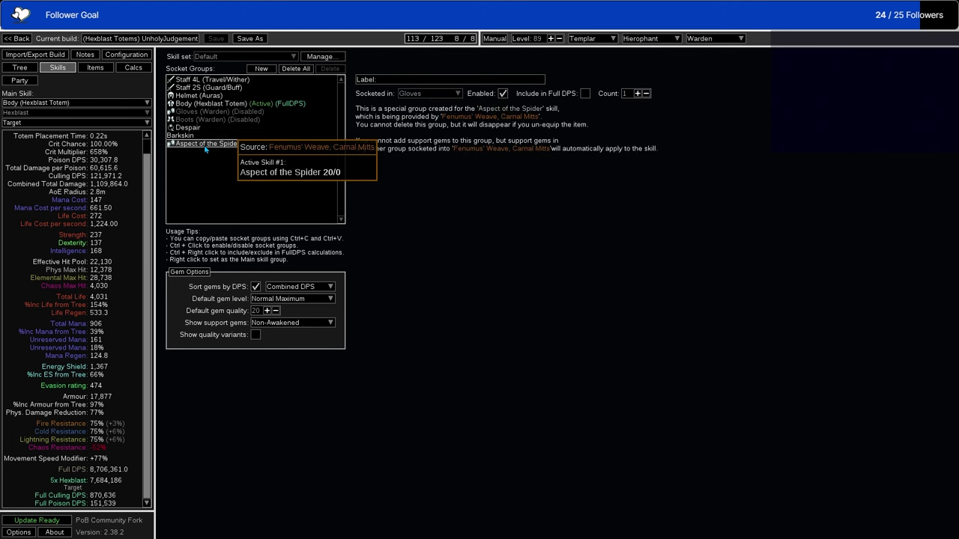
# Examine the allocated Warden ascendancy nodes, including Lesson of the Seasons and Oath of the Maji
pyautogui.click(19, 67)
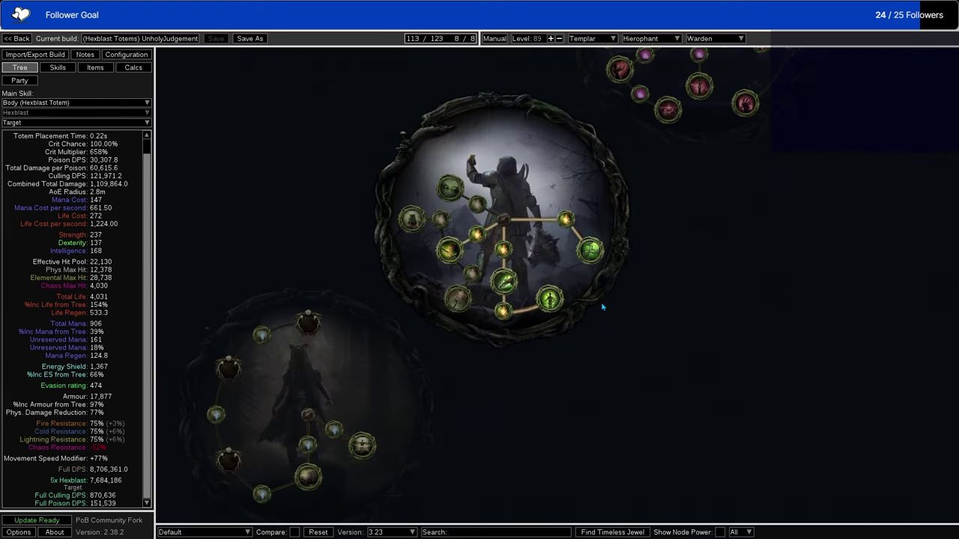
pyautogui.moveTo(601, 302); pyautogui.dragTo(626, 317)
pyautogui.moveTo(611, 251)
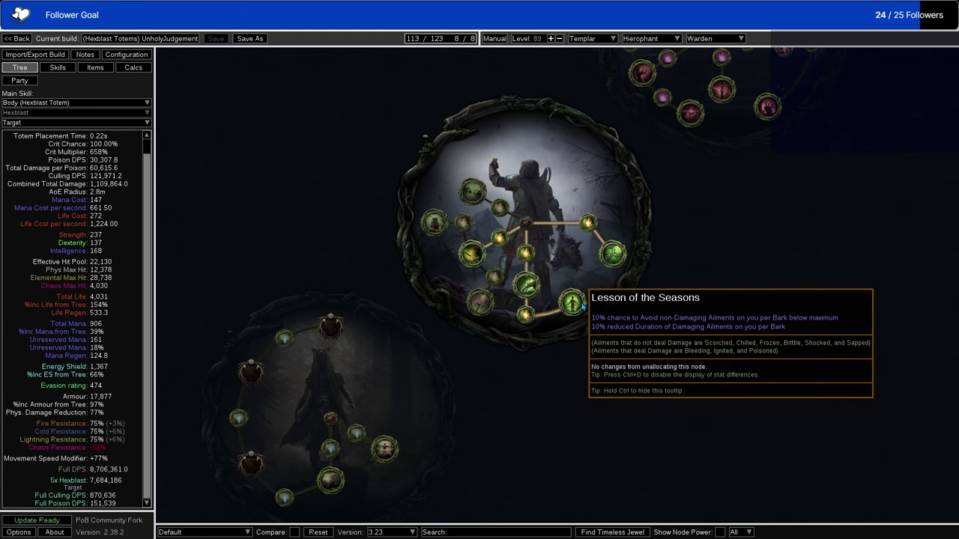
pyautogui.scroll(-2, 592, 306)
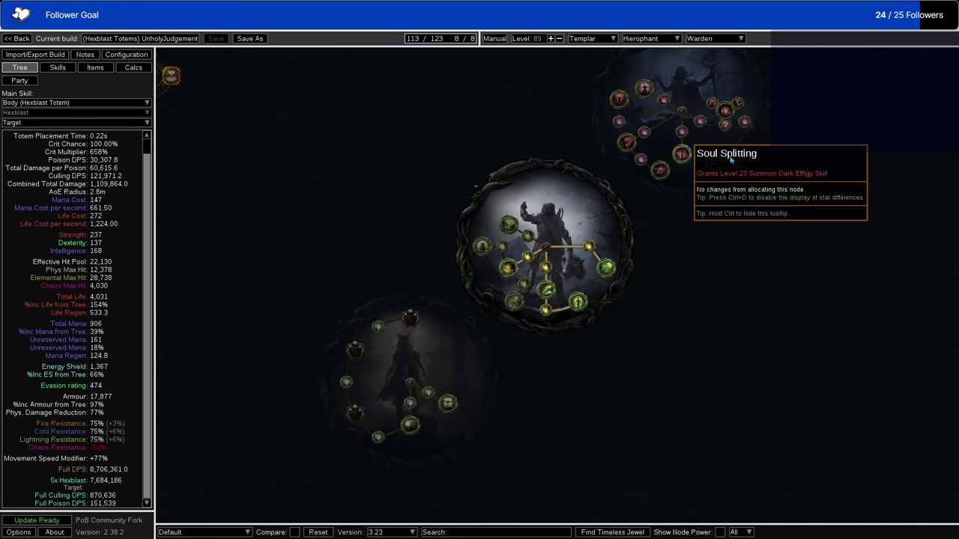
pyautogui.scroll(-1, 682, 270)
pyautogui.scroll(-2, 680, 278)
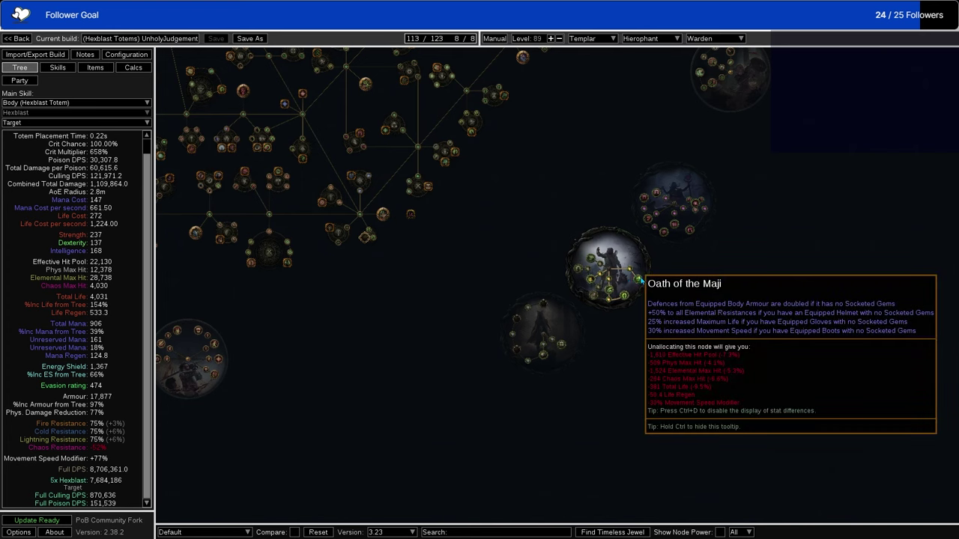
# Look over the allocated passives around the Hierophant ascendancy, and open the build's equipped items
pyautogui.scroll(-3, 388, 192)
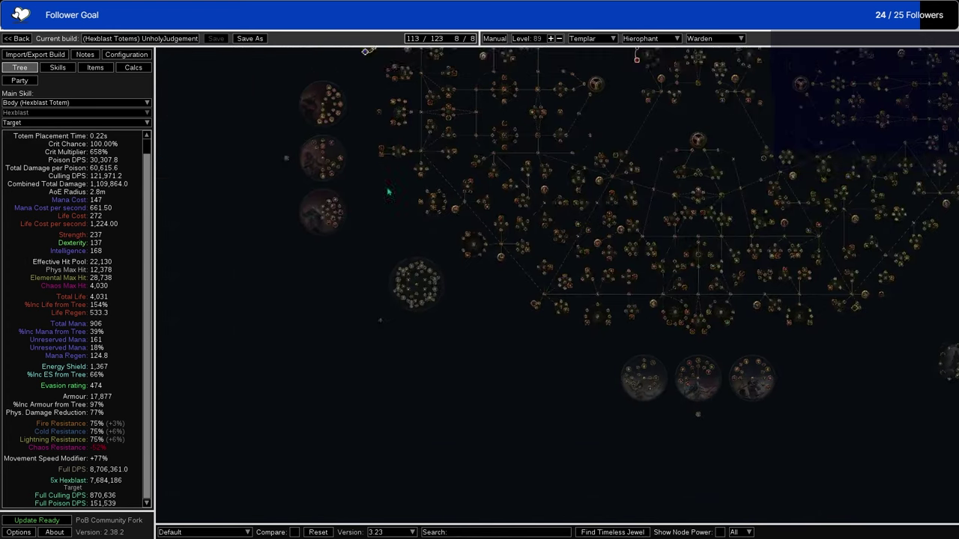
pyautogui.scroll(2, 388, 193)
pyautogui.moveTo(512, 195); pyautogui.dragTo(403, 297)
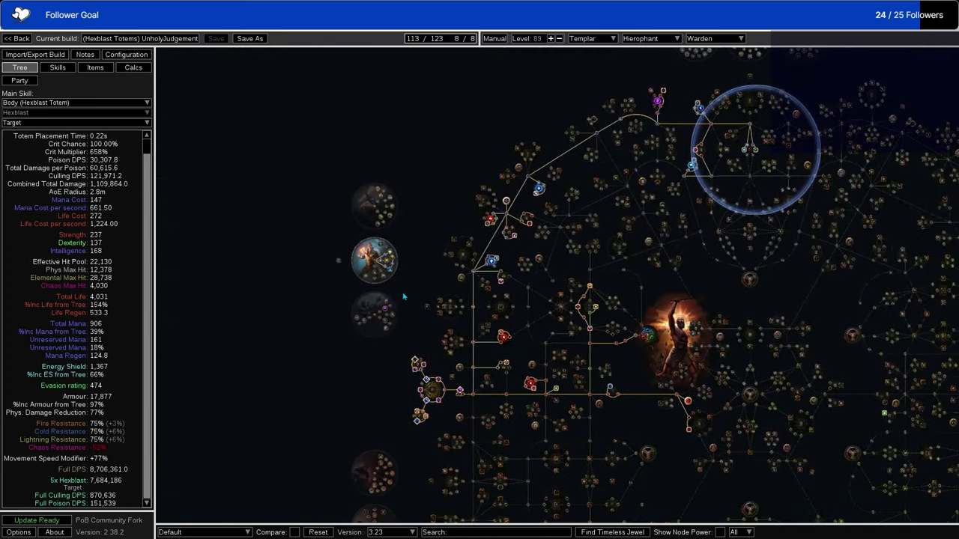
pyautogui.hotkey('ctrl', '3')
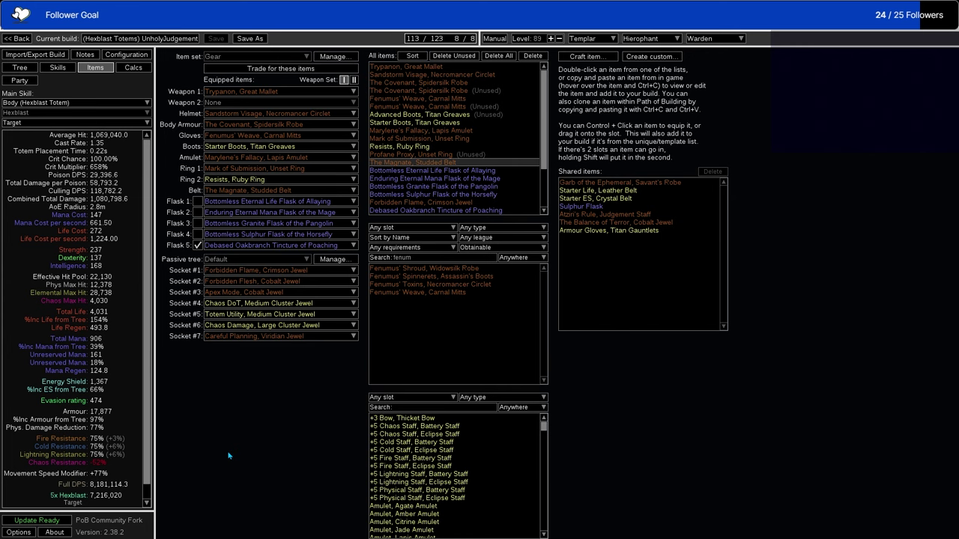